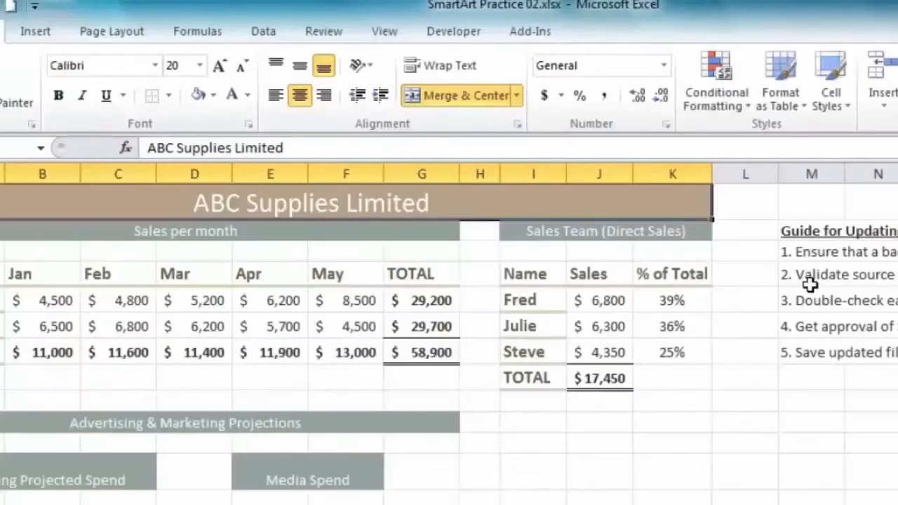
- Insert a Segmented Process SmartArt graphic from the List category into the worksheet
left_click(32, 33)
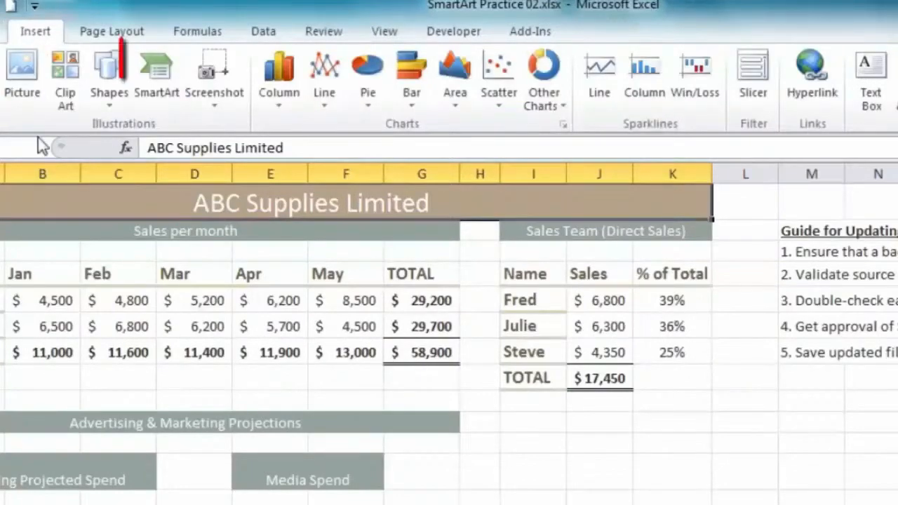
left_click(156, 73)
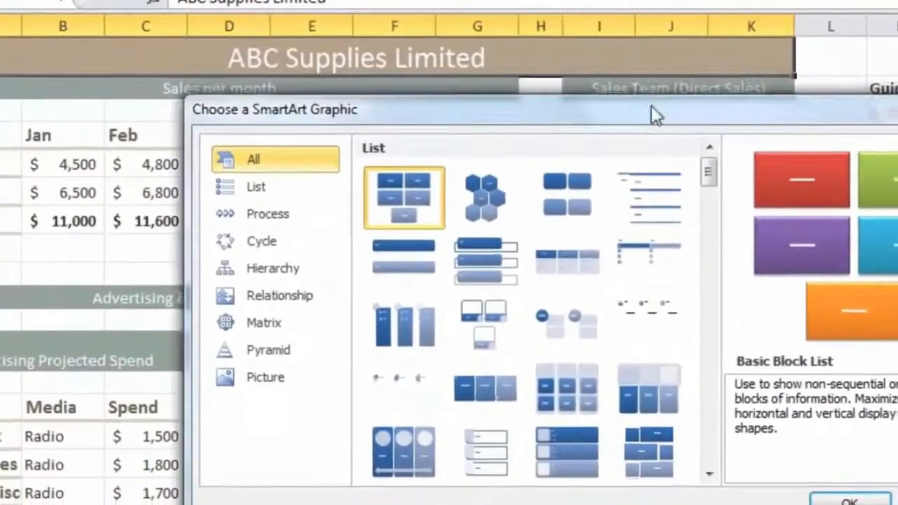
left_click_drag(651, 107, 490, 49)
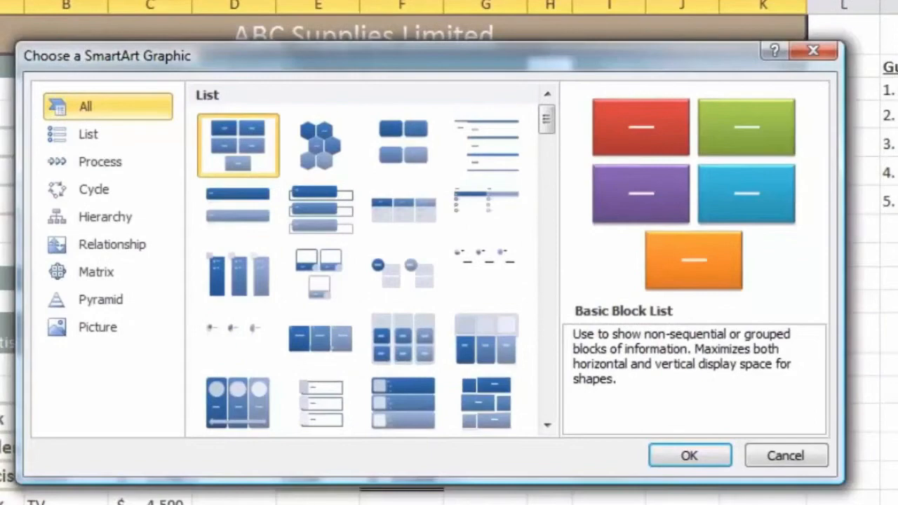
left_click(84, 133)
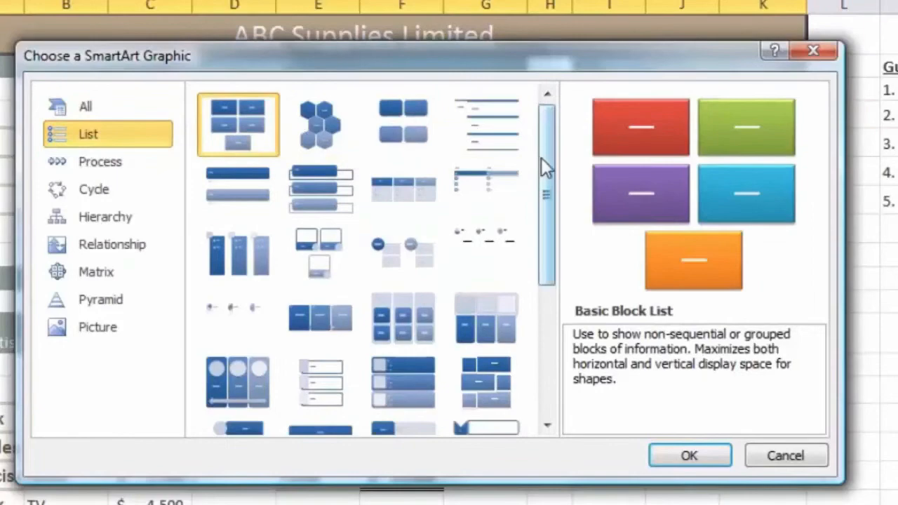
left_click_drag(541, 158, 561, 306)
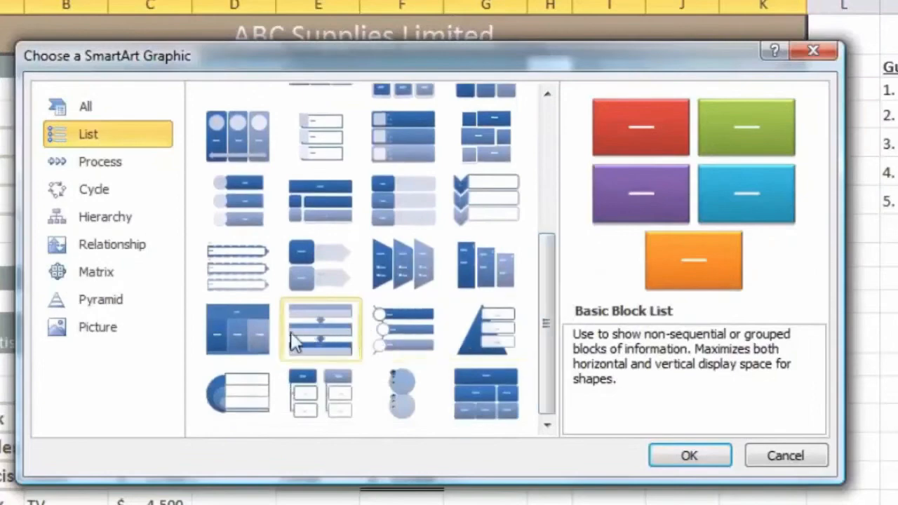
left_click(315, 330)
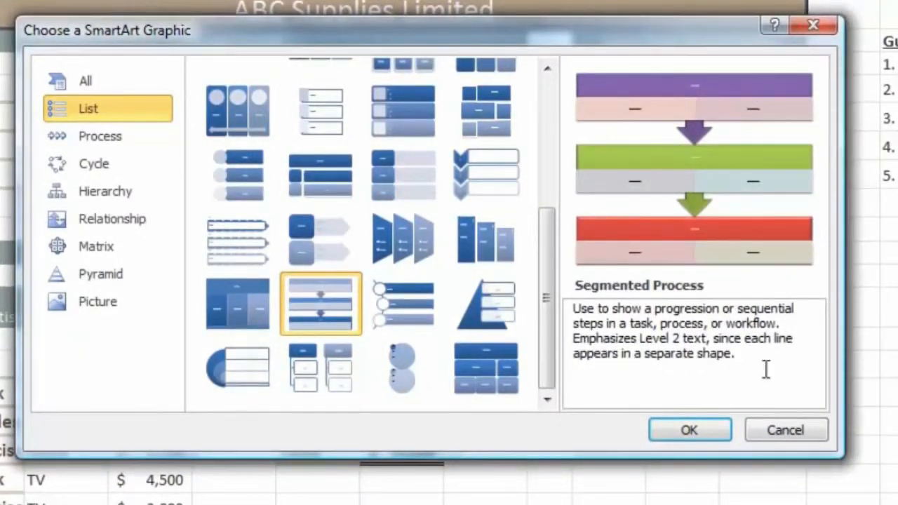
left_click(722, 427)
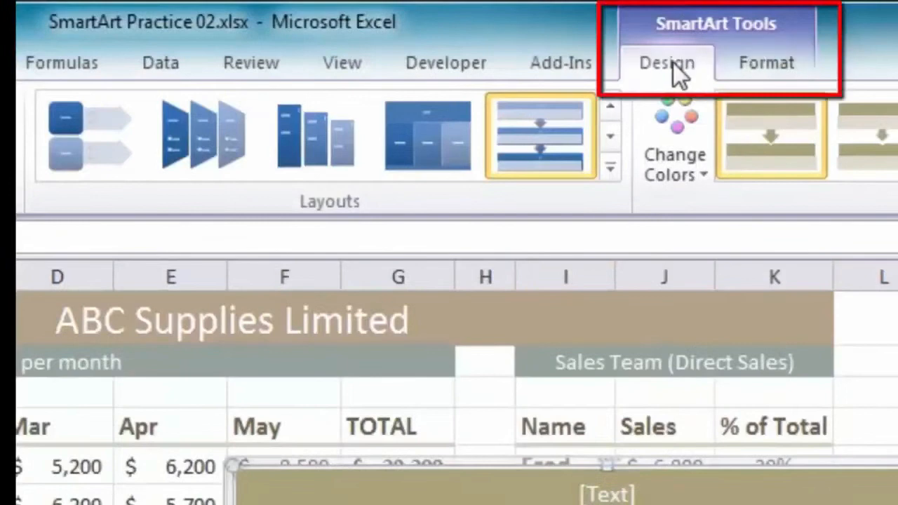
- Show the text pane for the new SmartArt graphic
left_click(765, 69)
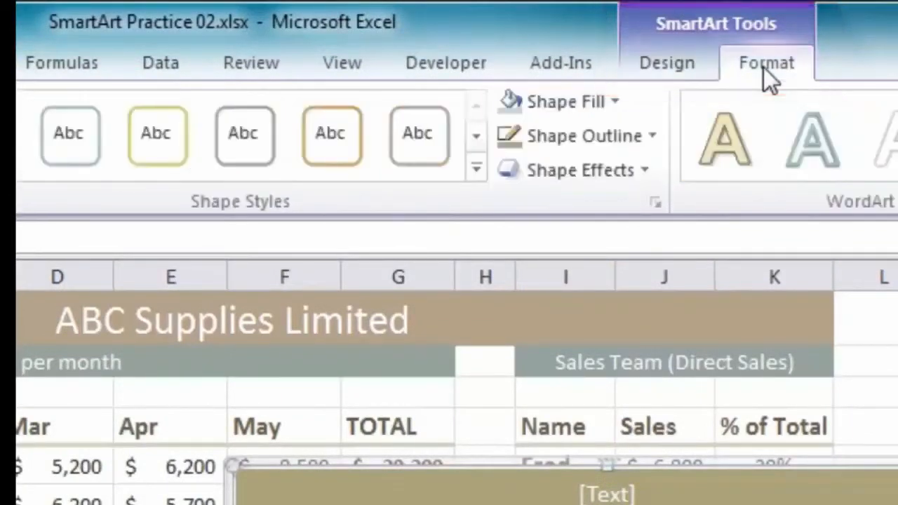
left_click(664, 63)
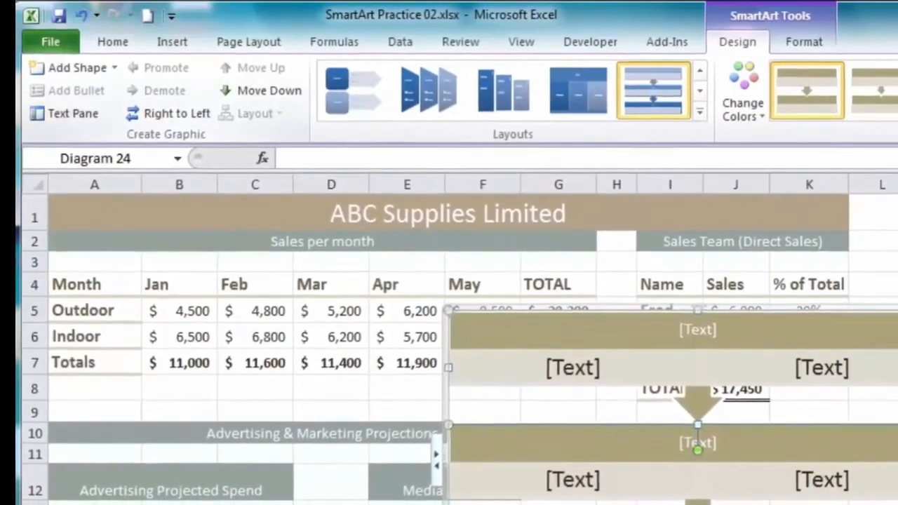
left_click(66, 112)
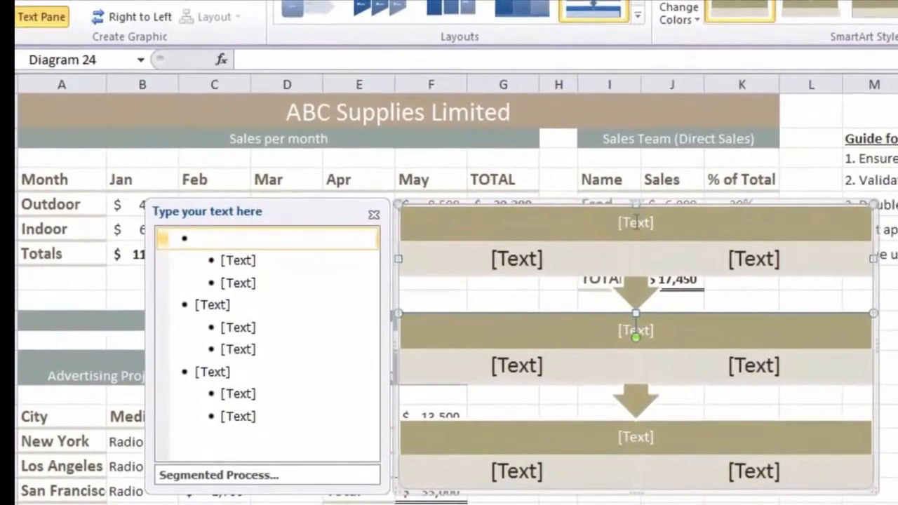
- Enter "Ensure that a backup is made" as the heading of the first process shape
left_click(635, 222)
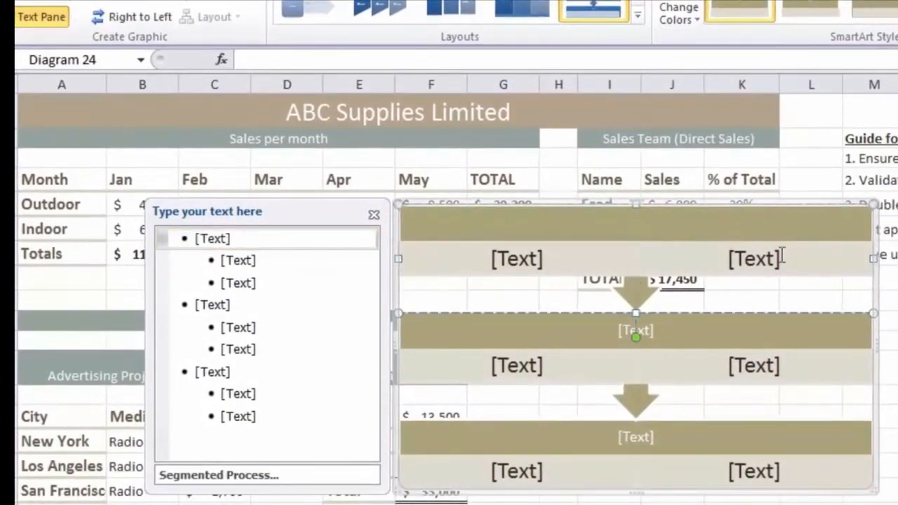
type("Ensure")
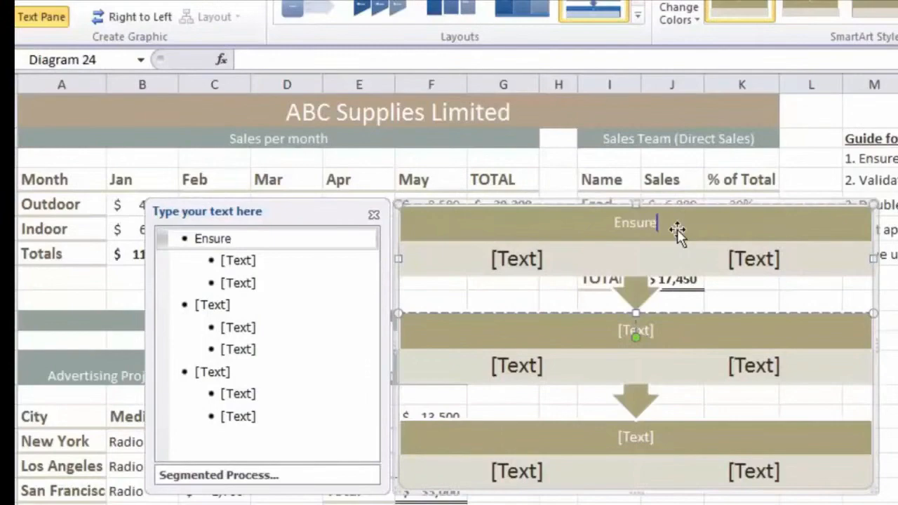
type(" that a bac")
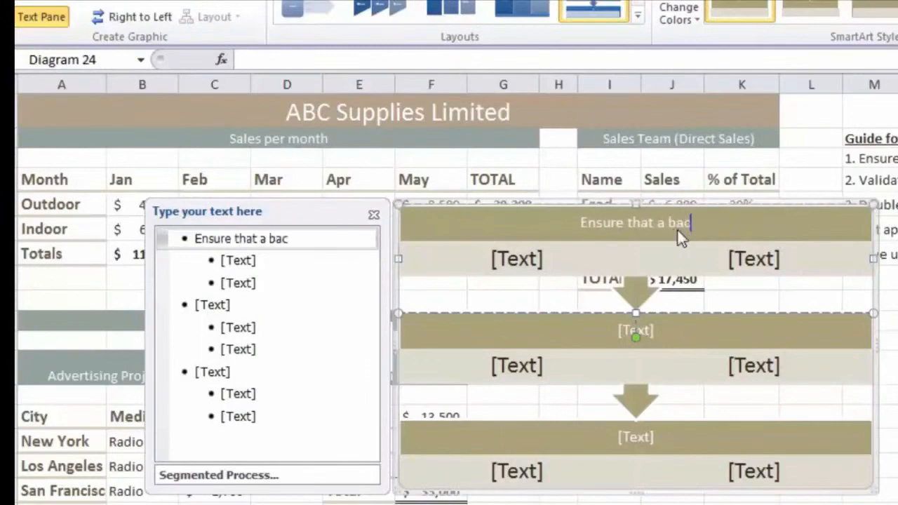
type("kupo is made")
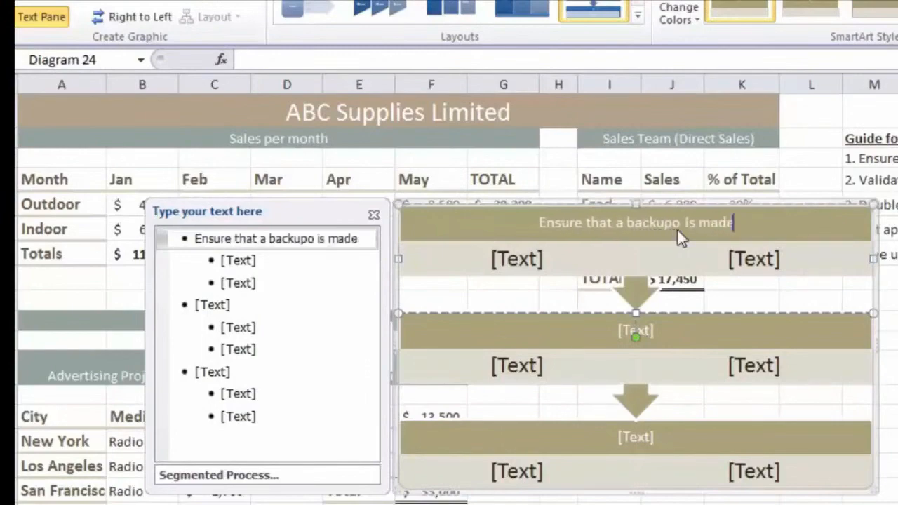
key("Left")
key("Left")
key("Left")
key("Left")
key("Left")
left_click(676, 229)
key("Delete")
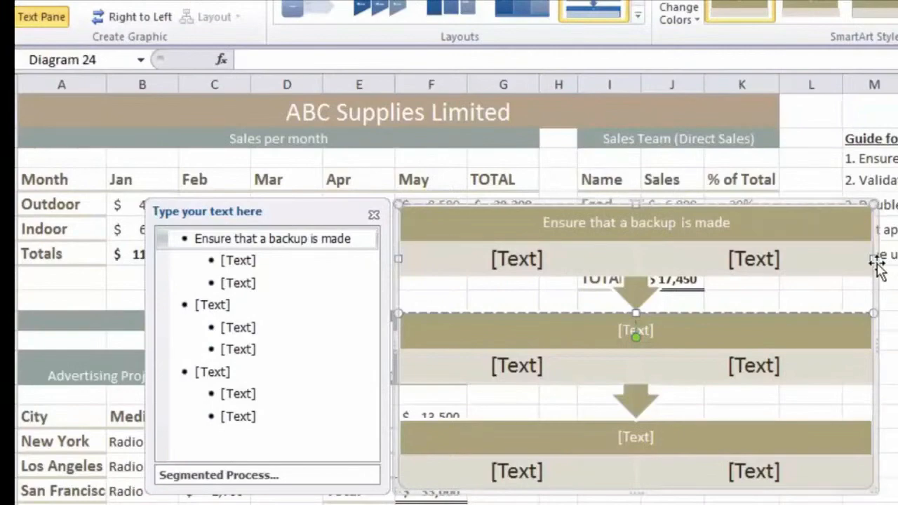
- Remove both second-level text shapes beneath the "Ensure that a backup is made" heading
left_click(896, 254)
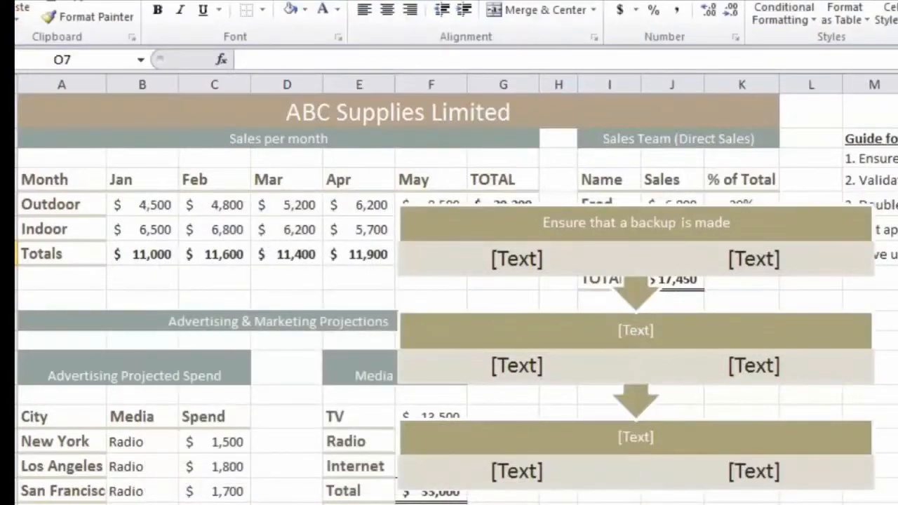
left_click(810, 242)
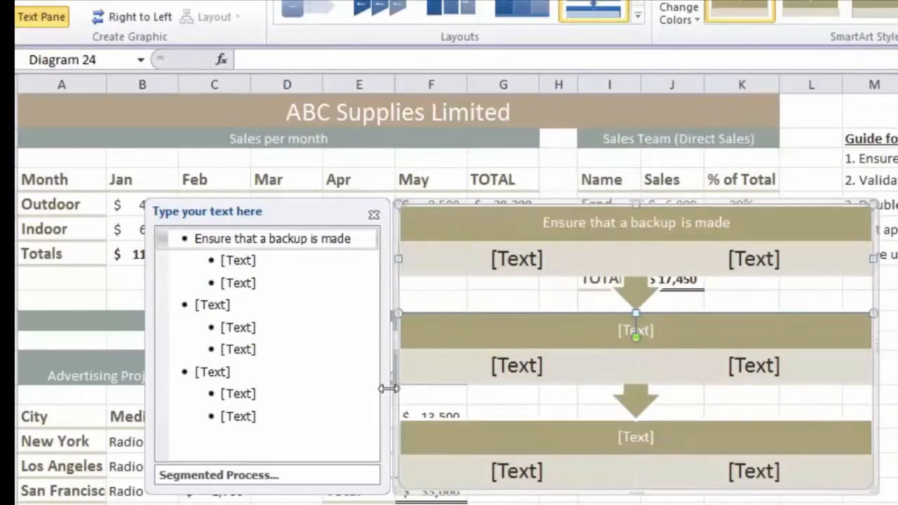
left_click(566, 269)
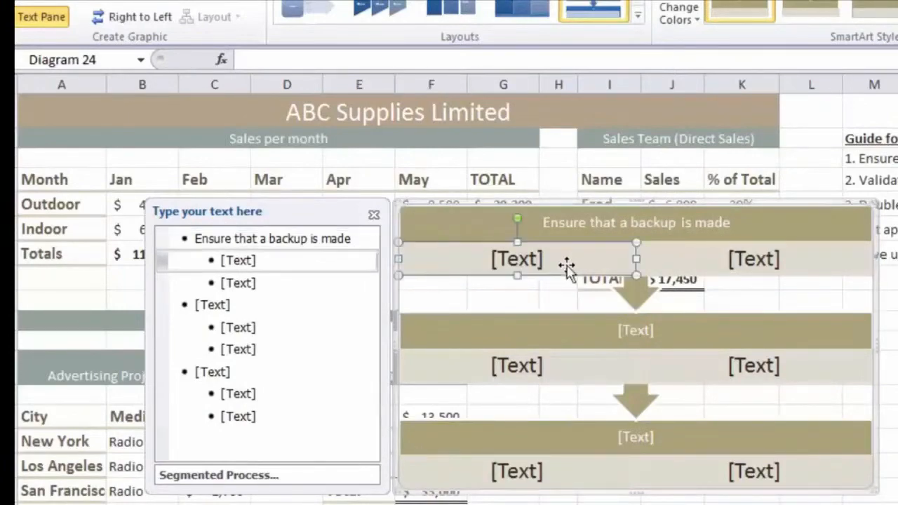
key("Delete")
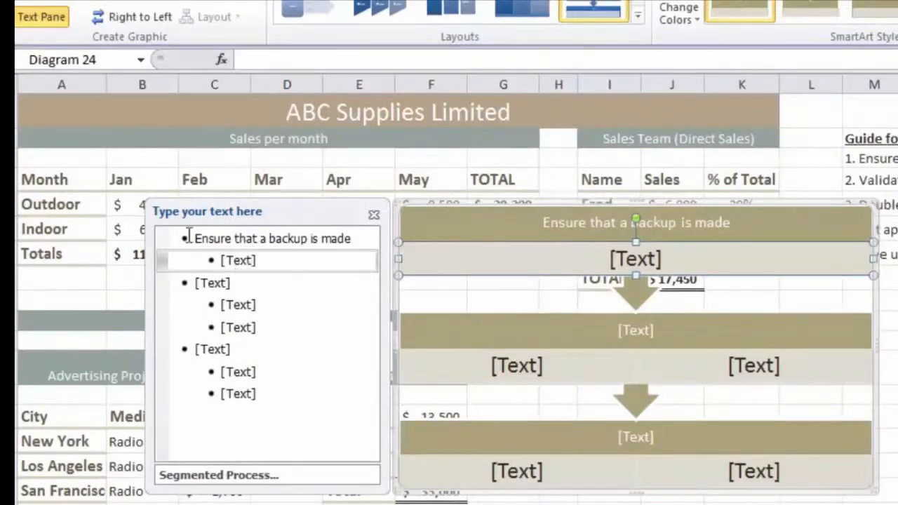
left_click(270, 260)
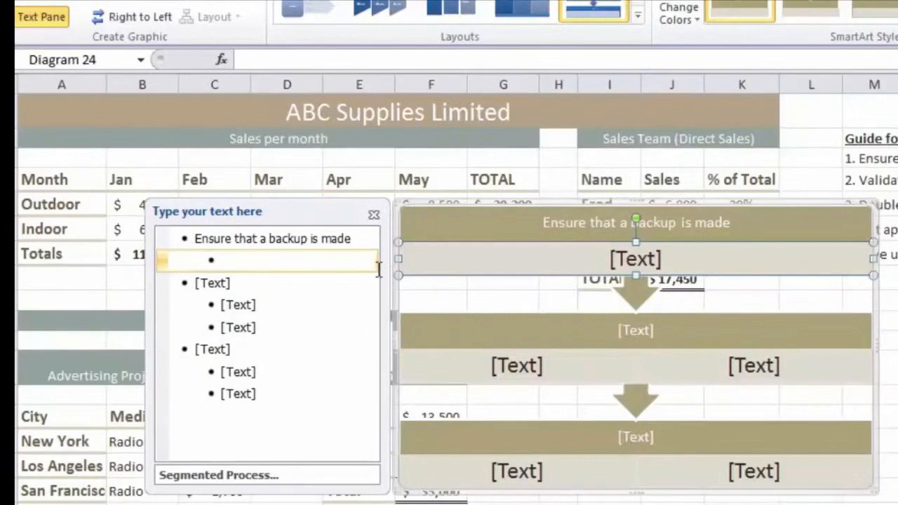
key("shift+Tab")
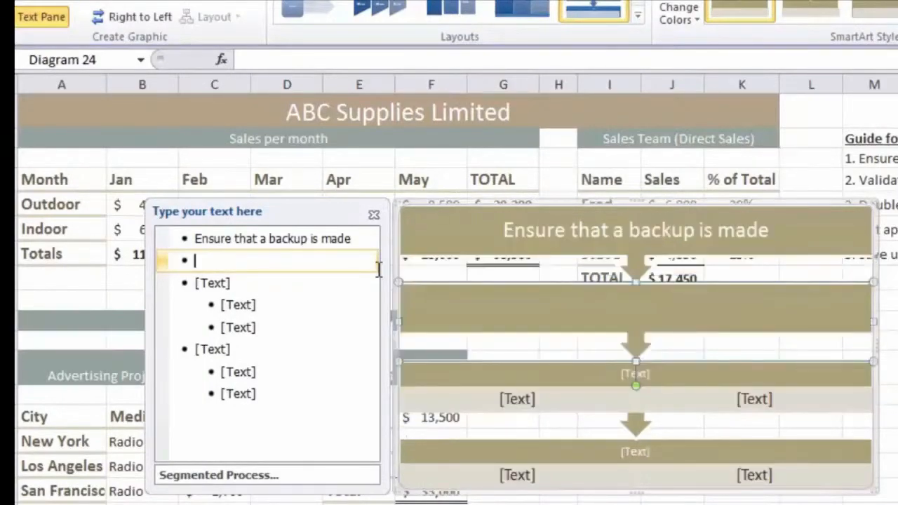
key("BackSpace")
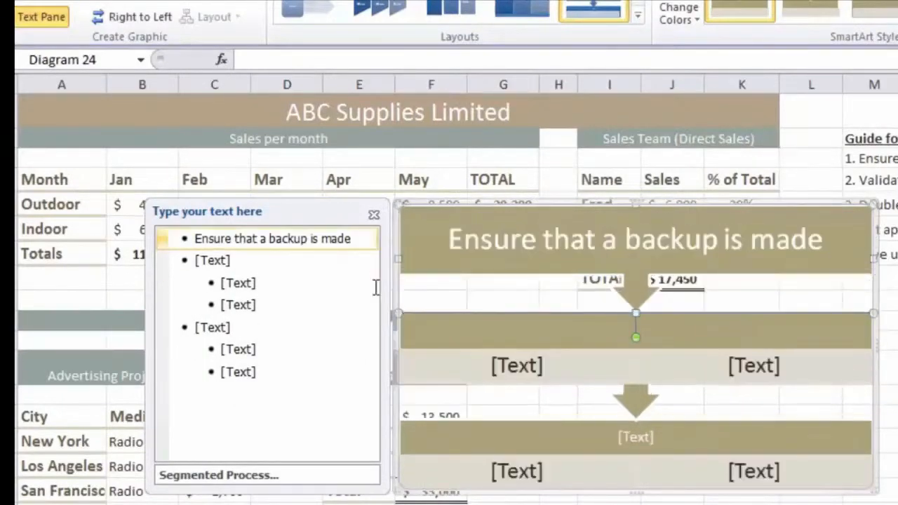
- Remove both second-level placeholders beneath the second heading of the SmartArt graphic
left_click(281, 307)
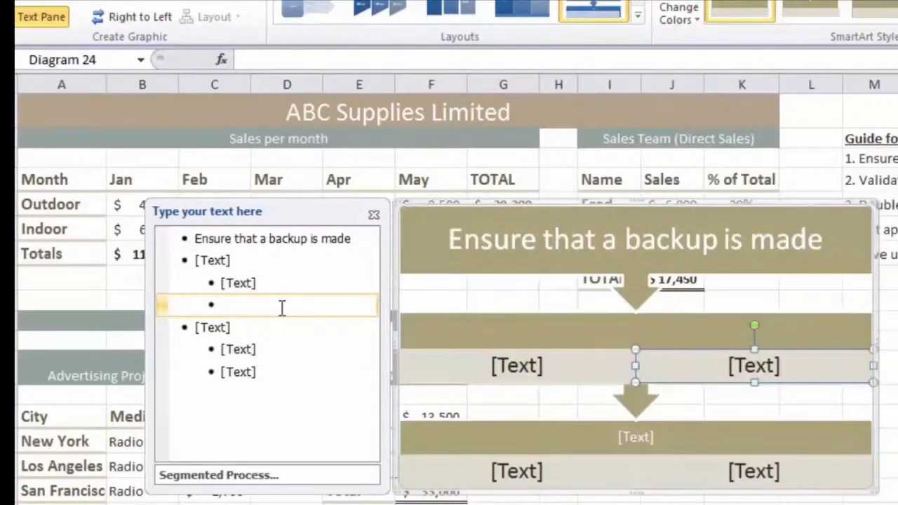
key("BackSpace")
key("shift+Tab")
key("BackSpace")
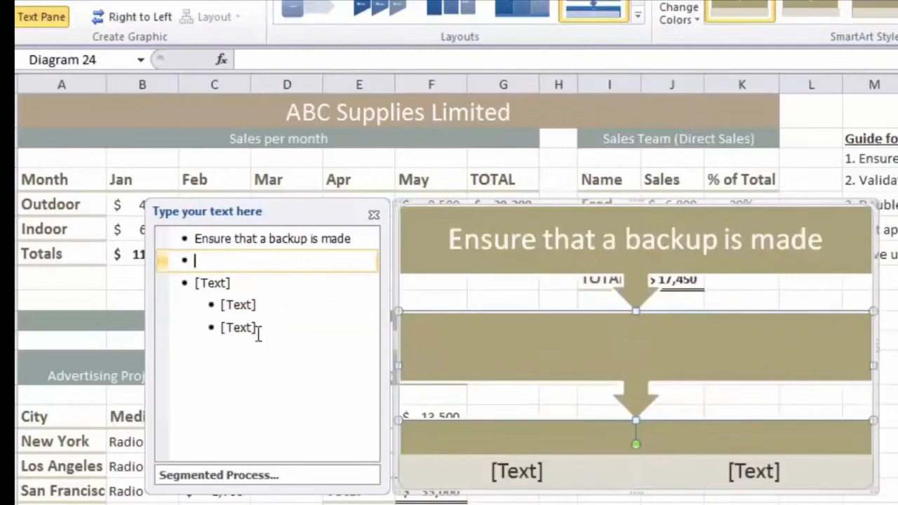
- Delete all remaining placeholder bullets, leaving only "Ensure that a backup is made" in the graphic
left_click(285, 328)
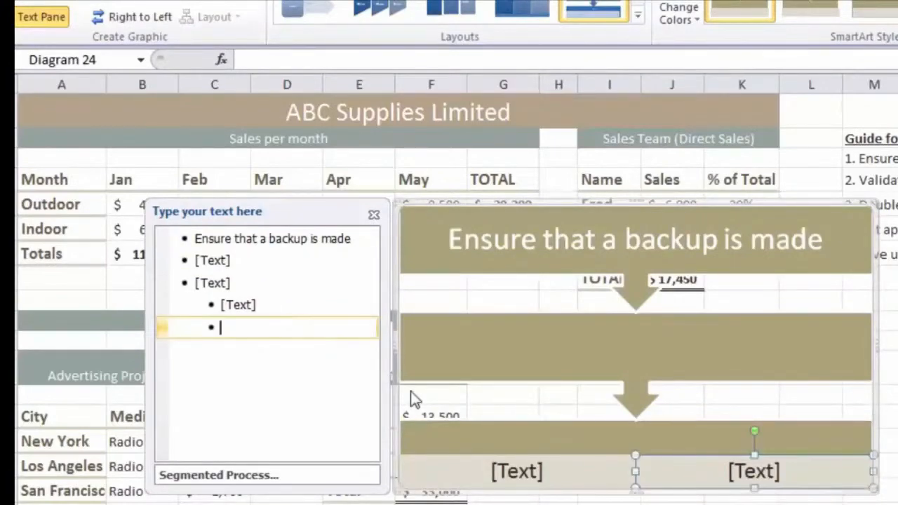
key("shift+Tab")
key("BackSpace")
key("shift+Tab")
key("BackSpace")
key("BackSpace")
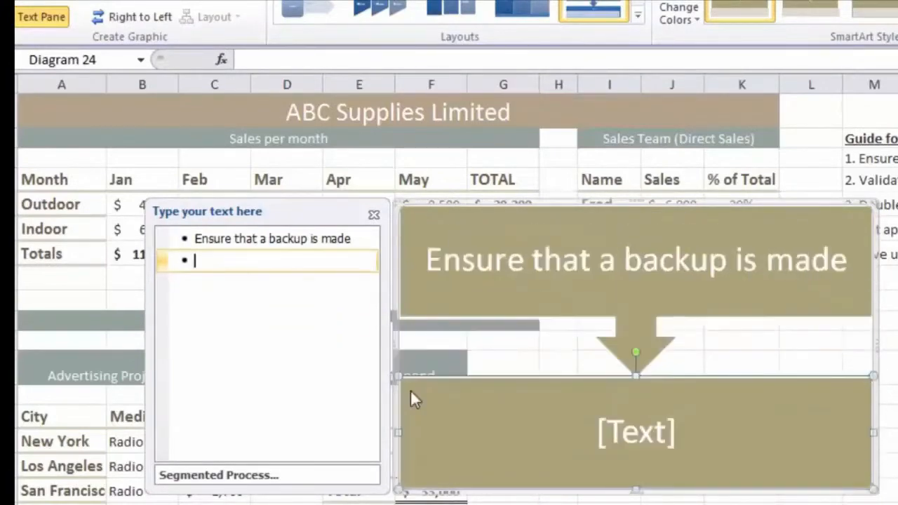
key("BackSpace")
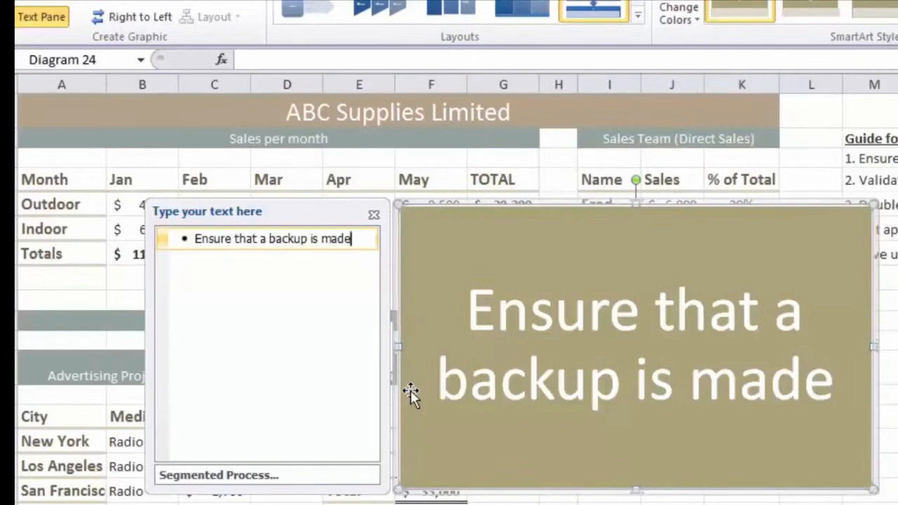
- Add four empty top-level shapes below the "Ensure that a backup is made" shape
key("Return")
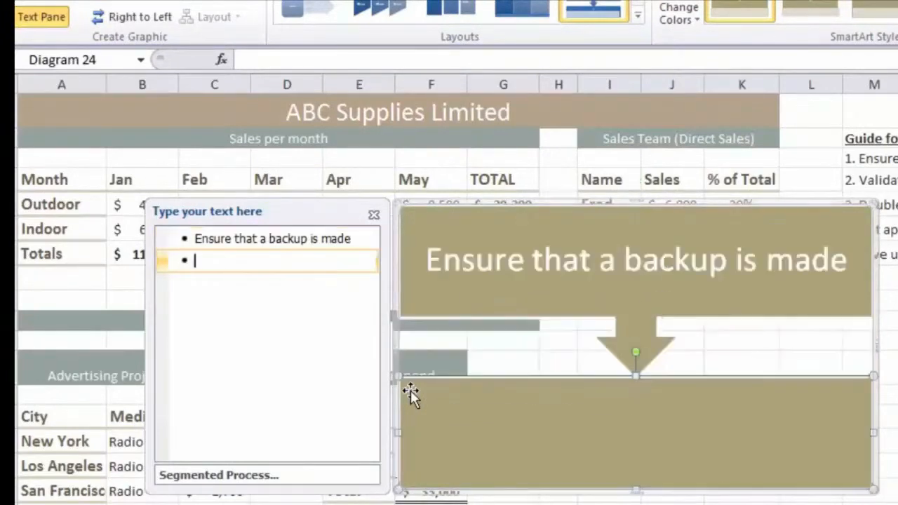
key("Return")
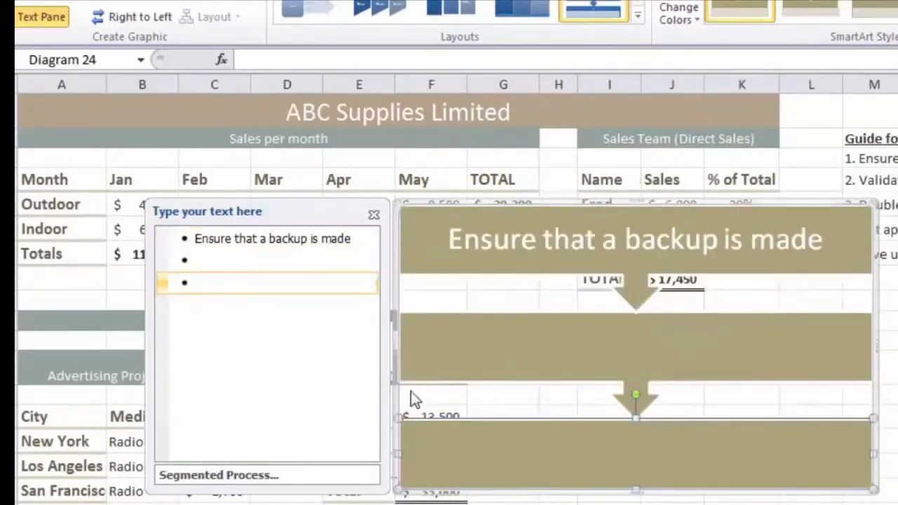
key("Return")
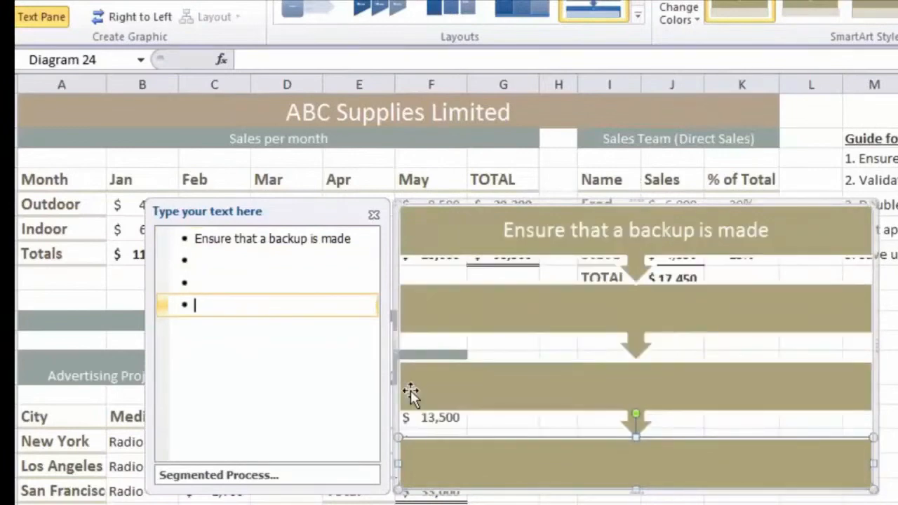
key("Return")
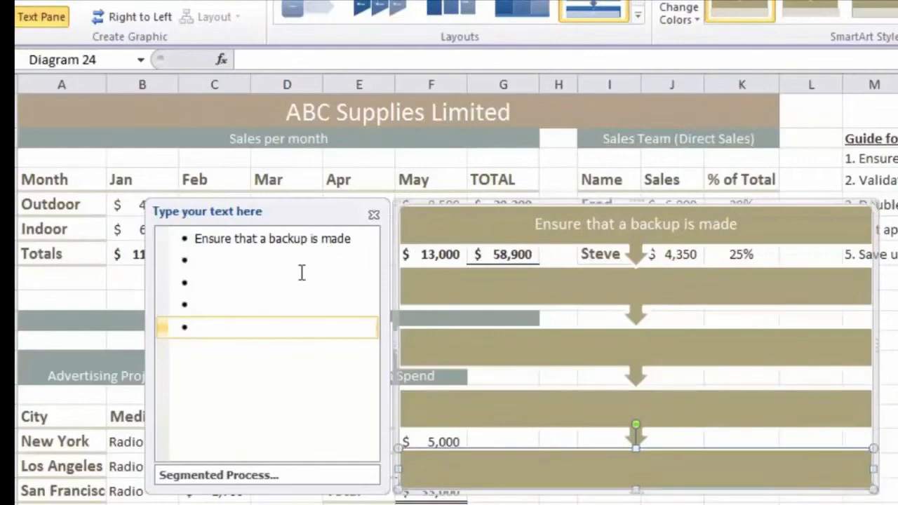
- Enter "Validate source of new data" in the second process shape
left_click(226, 260)
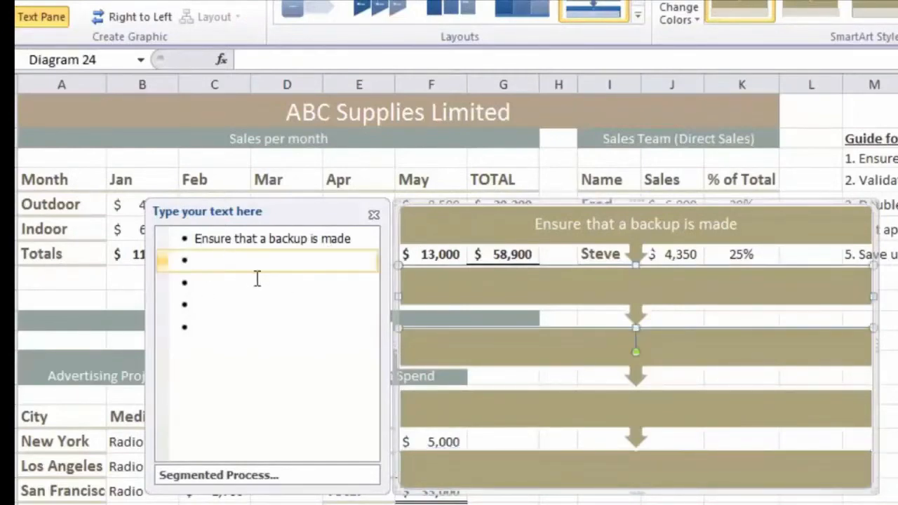
type("Validate")
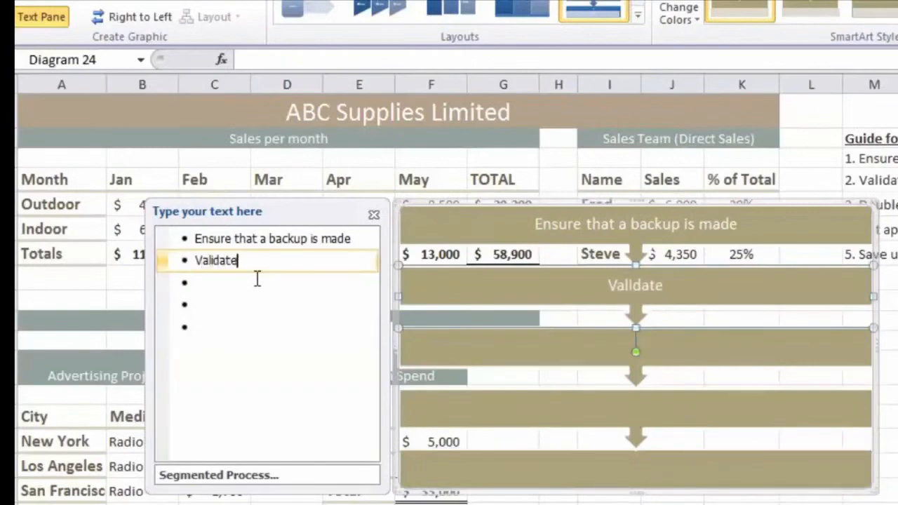
type(" source")
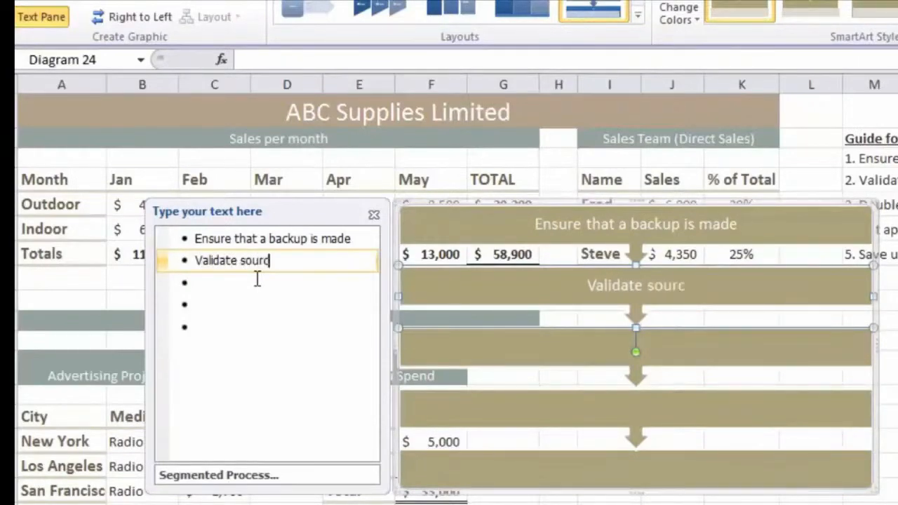
type("w data")
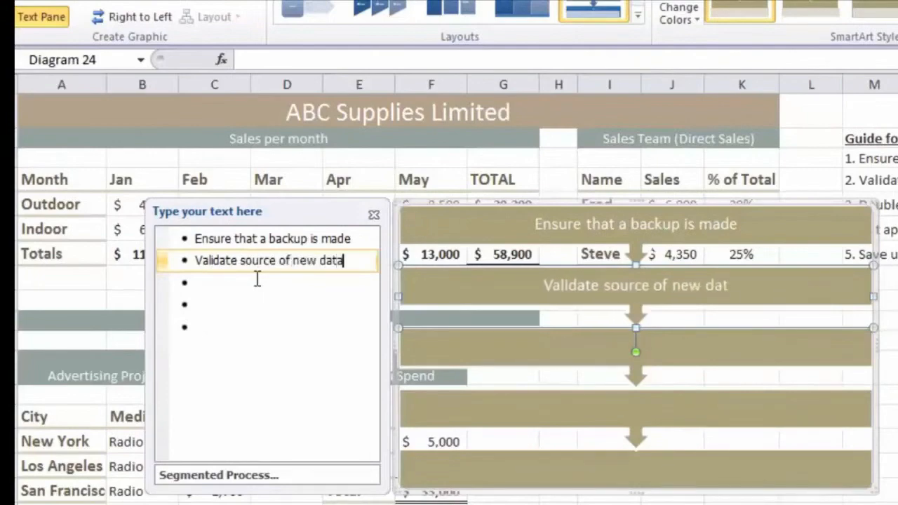
- Enter "Double-check each entry", "Get approval of supervisor" and "Save updated file" in the three remaining process shapes
key("Return")
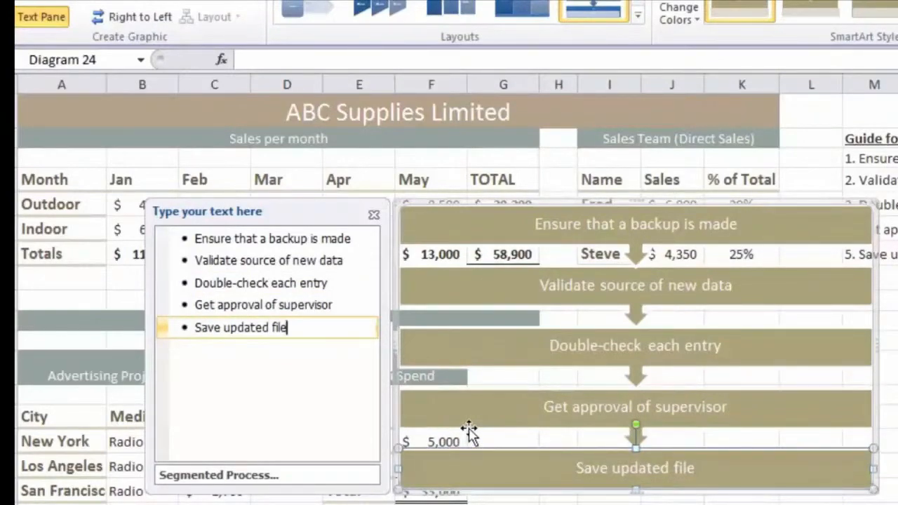
key("Up")
key("Up")
key("Up")
key("Up")
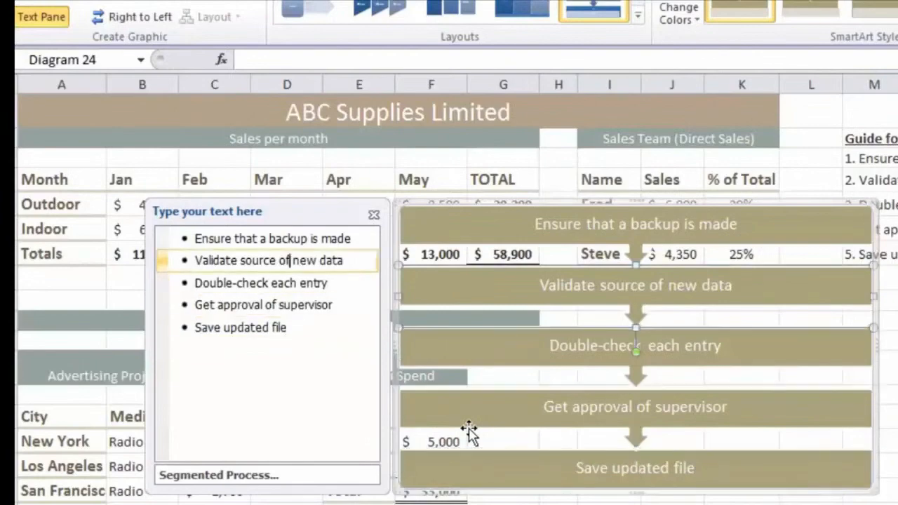
key("Down")
key("Down")
key("Down")
key("Down")
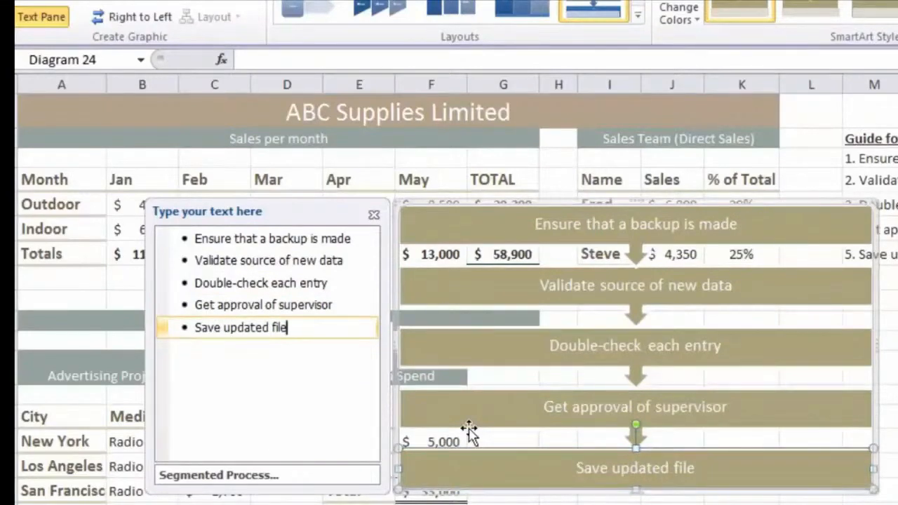
- Move the SmartArt text pane to the opposite side of the graphic, over the guide list, and hide it
left_click(374, 215)
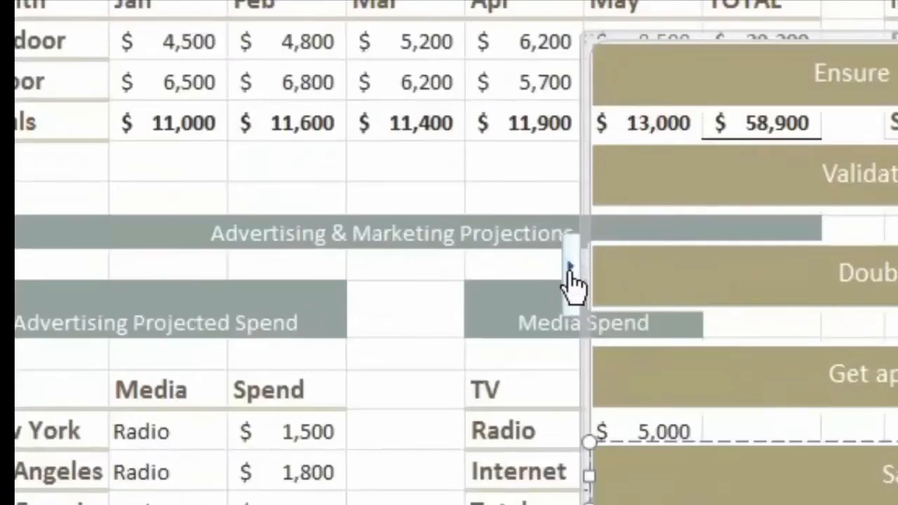
left_click(570, 277)
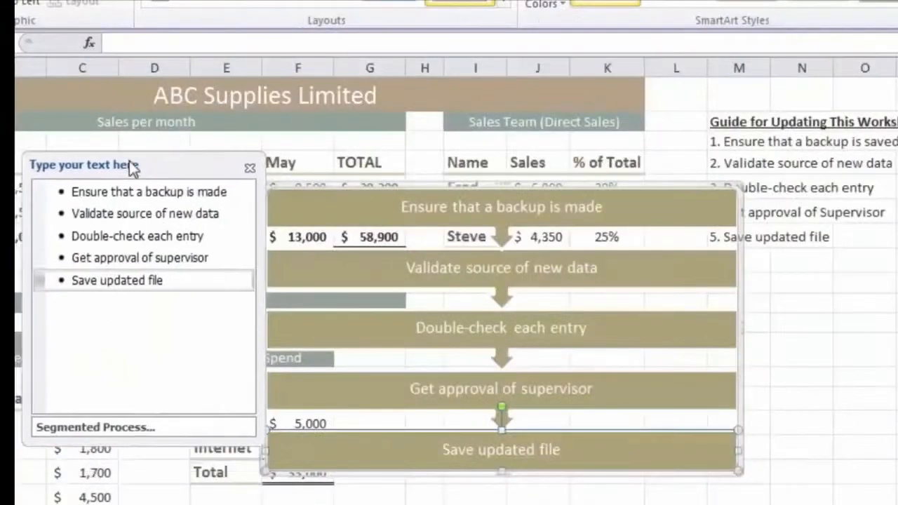
left_click_drag(345, 58, 895, 210)
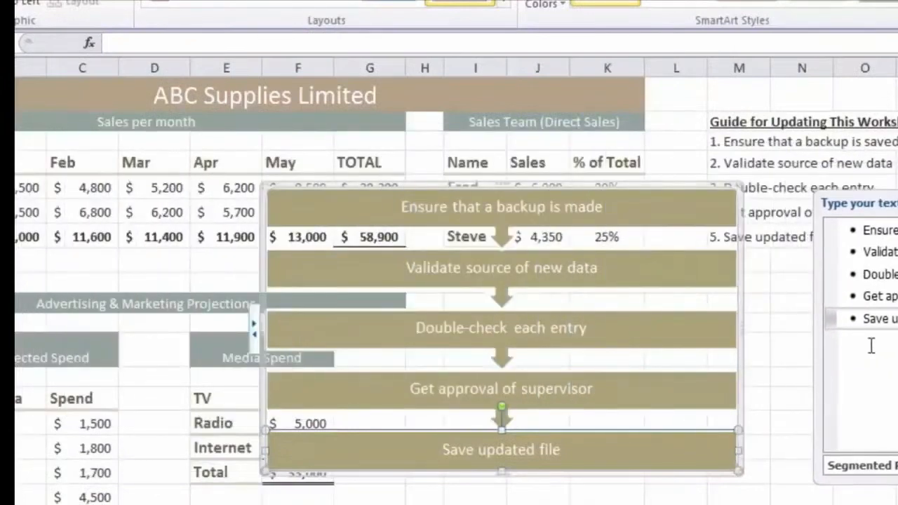
left_click(254, 328)
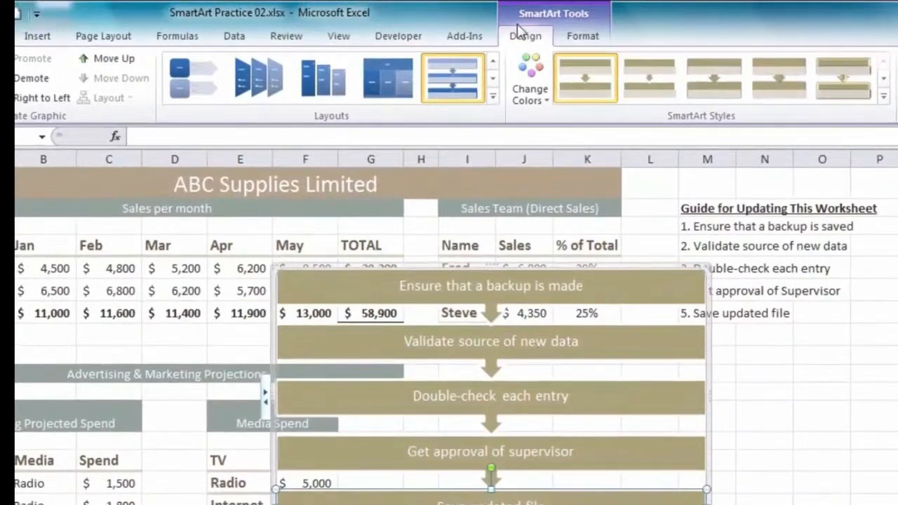
- Apply the third Colorful color variation to the SmartArt graphic, using the Simple Fill style
left_click(545, 101)
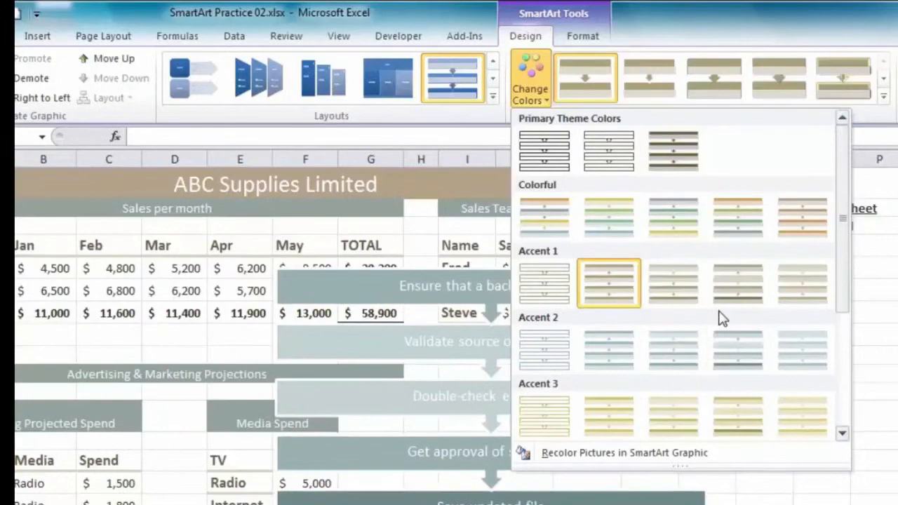
left_click(672, 214)
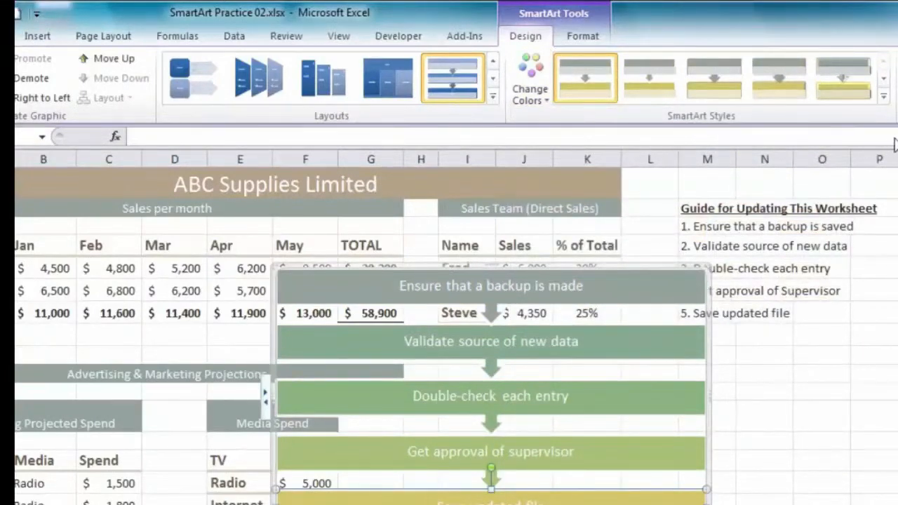
left_click(884, 96)
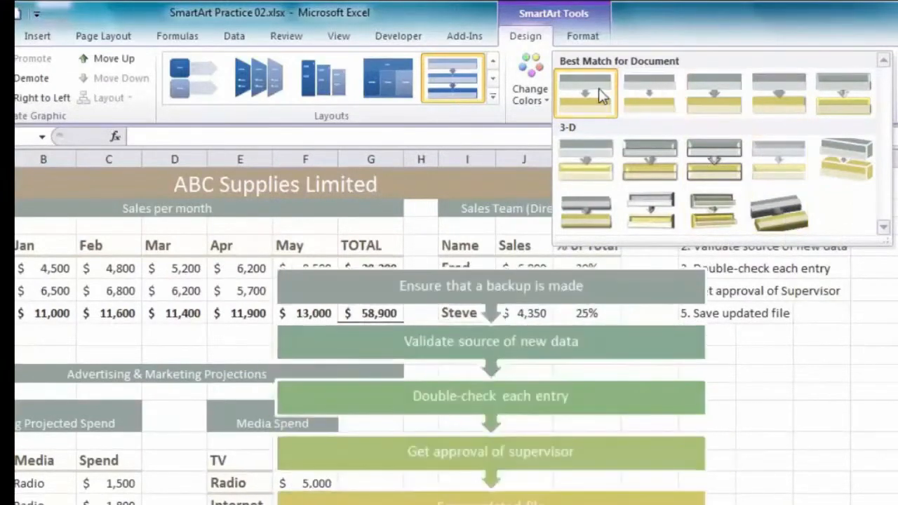
left_click(597, 88)
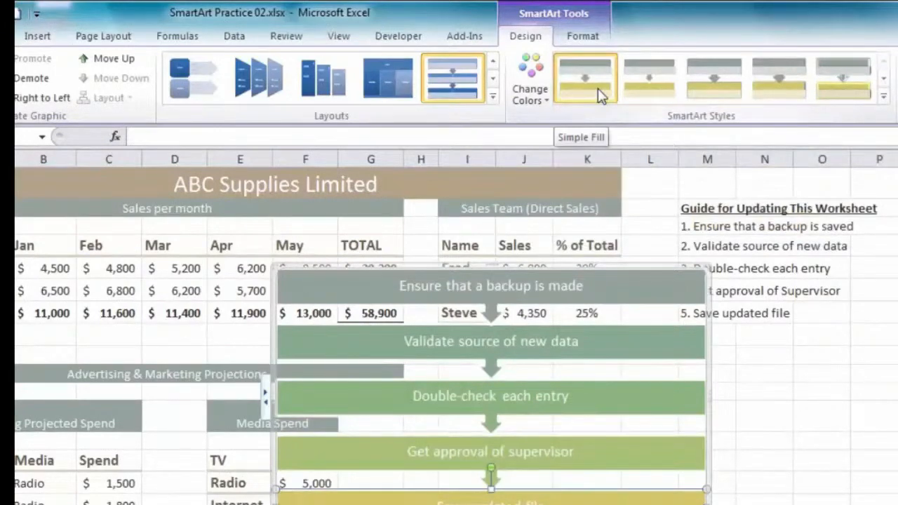
- Preview alternative layouts for the SmartArt graphic in a widened layout gallery
left_click(494, 96)
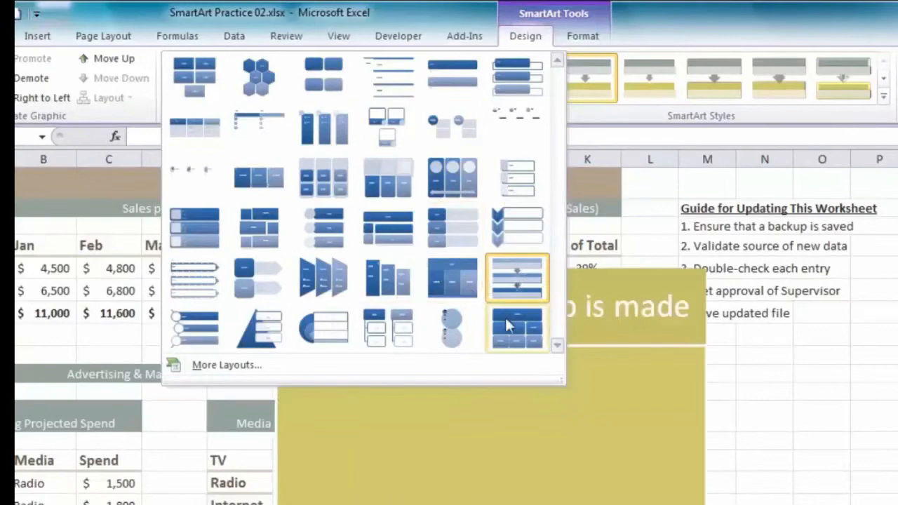
left_click_drag(560, 379, 893, 225)
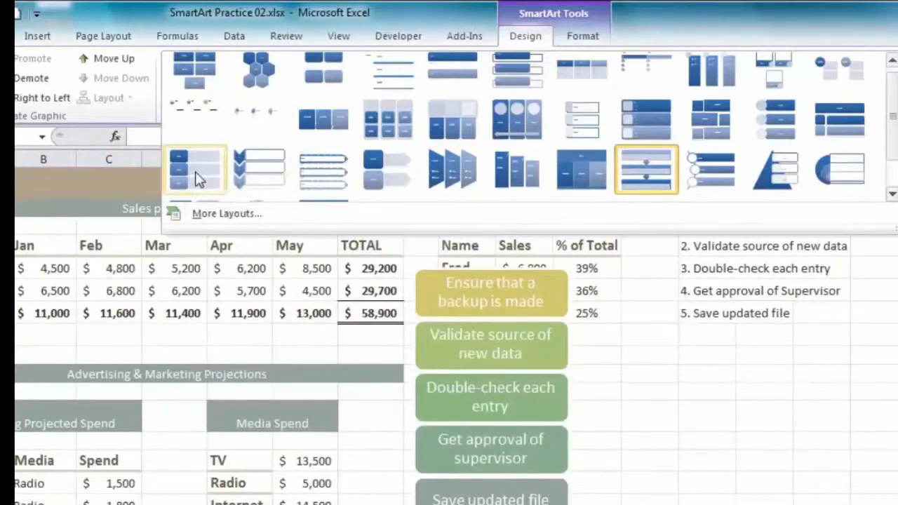
key("Escape")
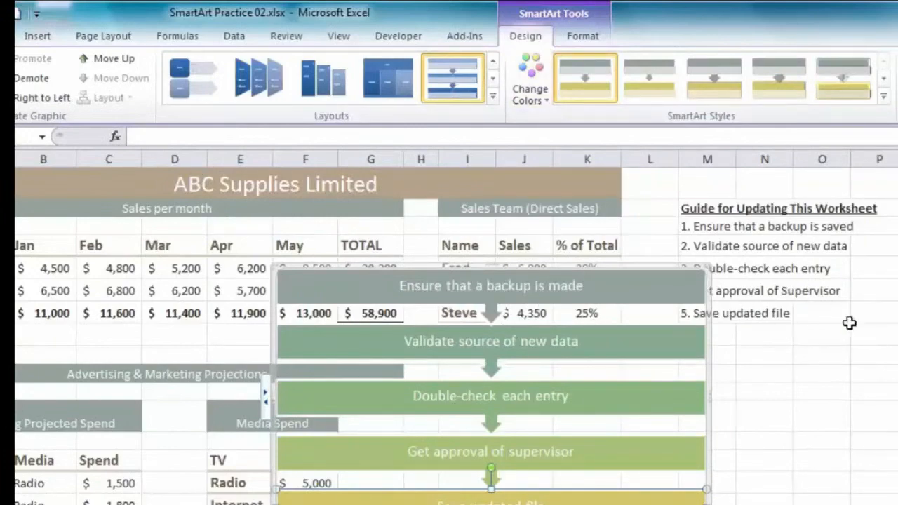
left_click(873, 326)
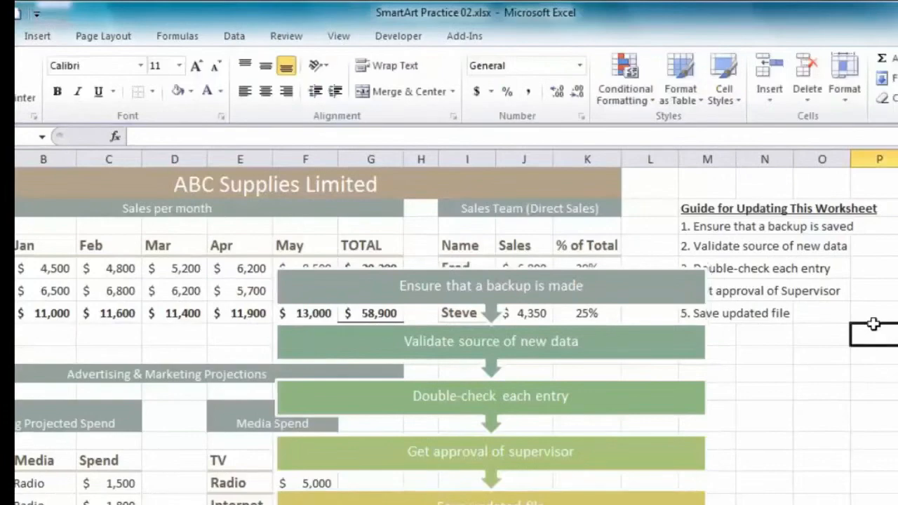
left_click(691, 286)
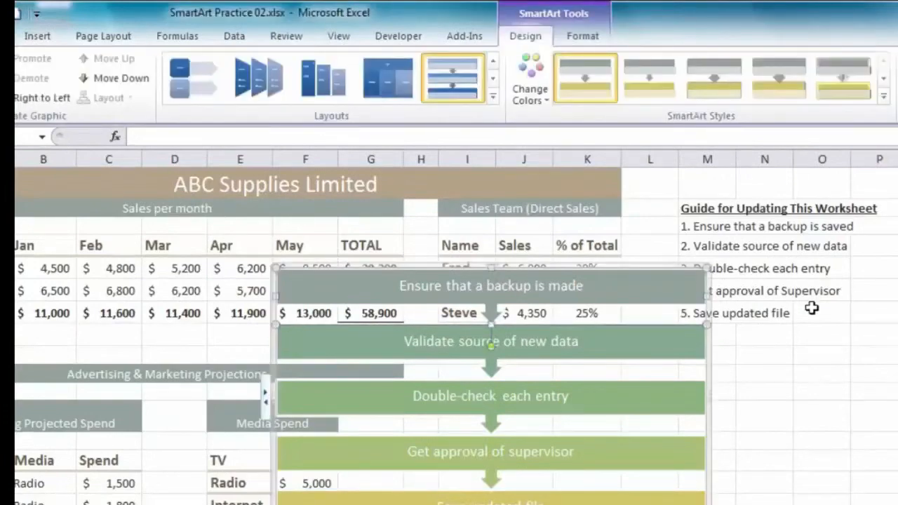
left_click(658, 393)
left_click(592, 461)
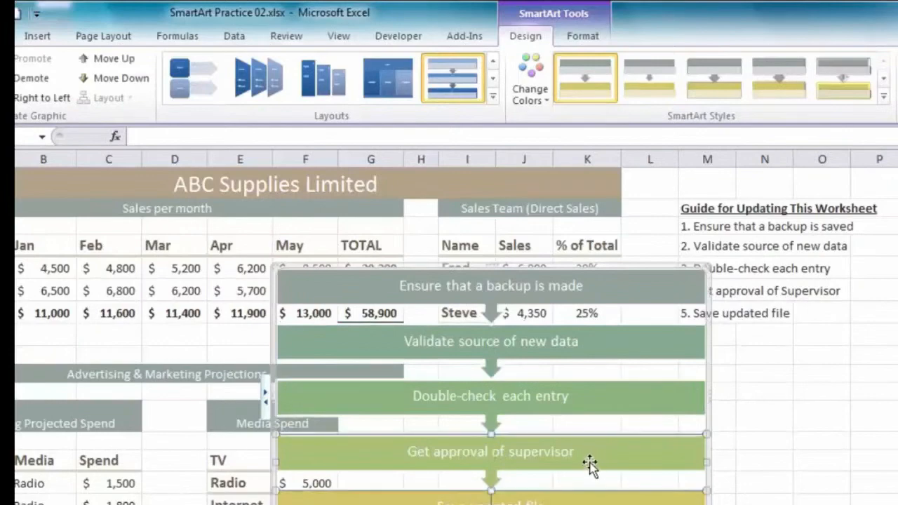
- Fill the "Ensure that a backup is made" shape with the standard light green color
left_click(555, 286)
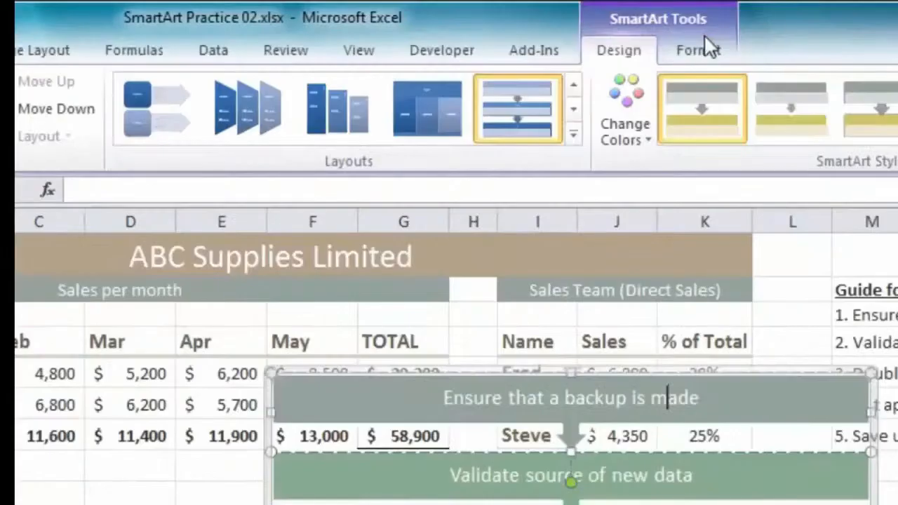
left_click(587, 40)
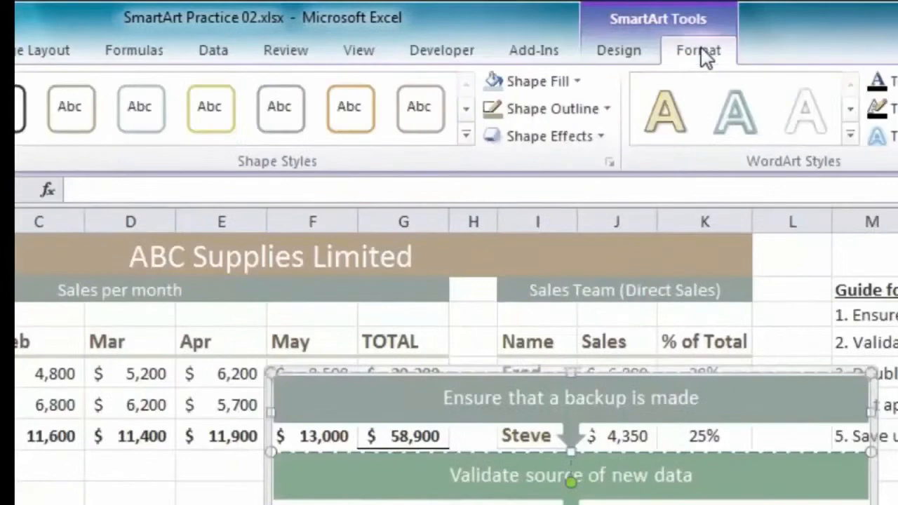
left_click(575, 83)
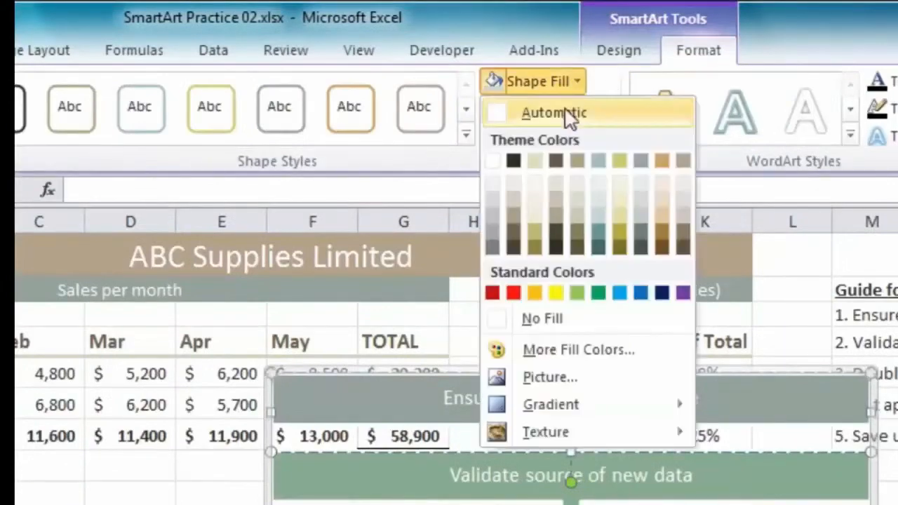
left_click(578, 293)
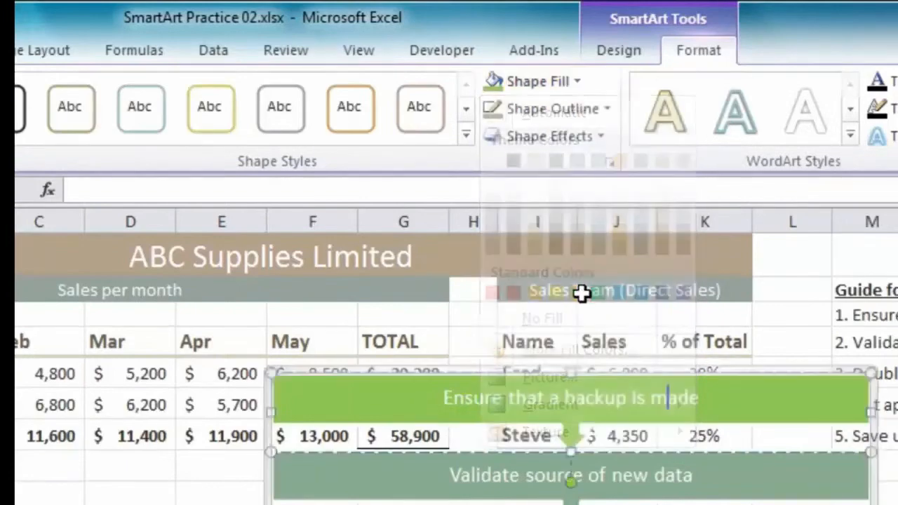
- Apply the first Preset shape effect in the second row to the "Ensure that a backup is made" shape
left_click(600, 137)
mouse_move(583, 179)
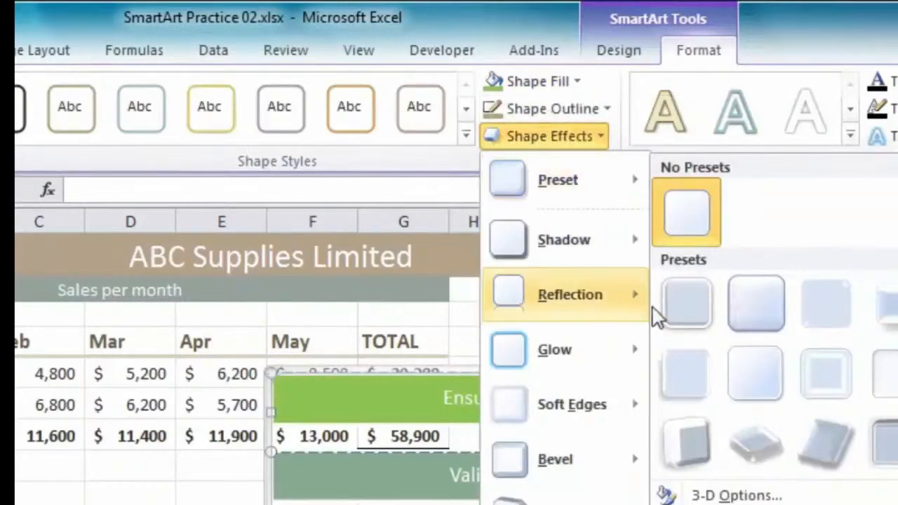
left_click(688, 376)
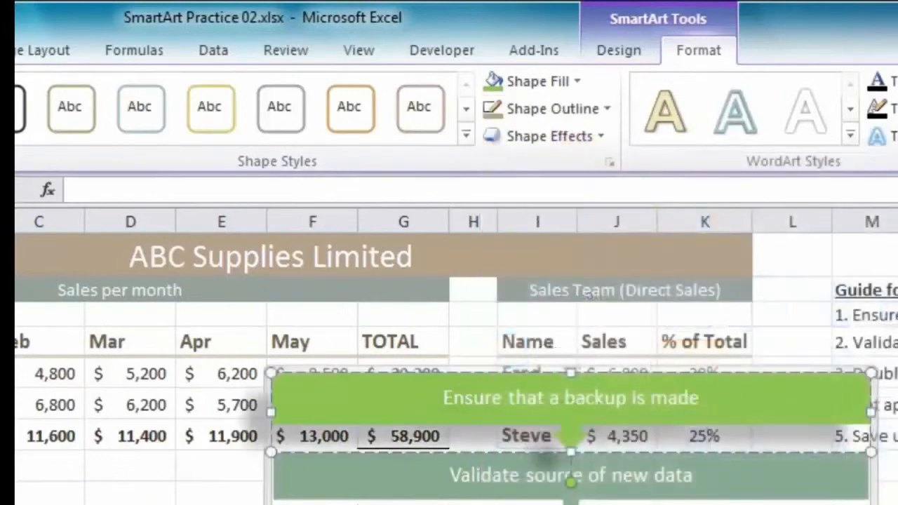
left_click(590, 295)
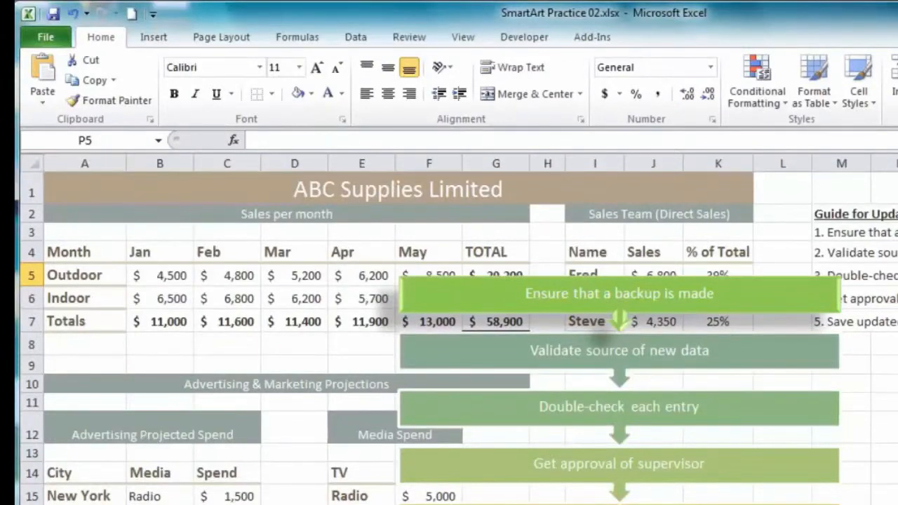
- Make the text of all five process shapes bold and set its font size to 20
left_click(777, 301)
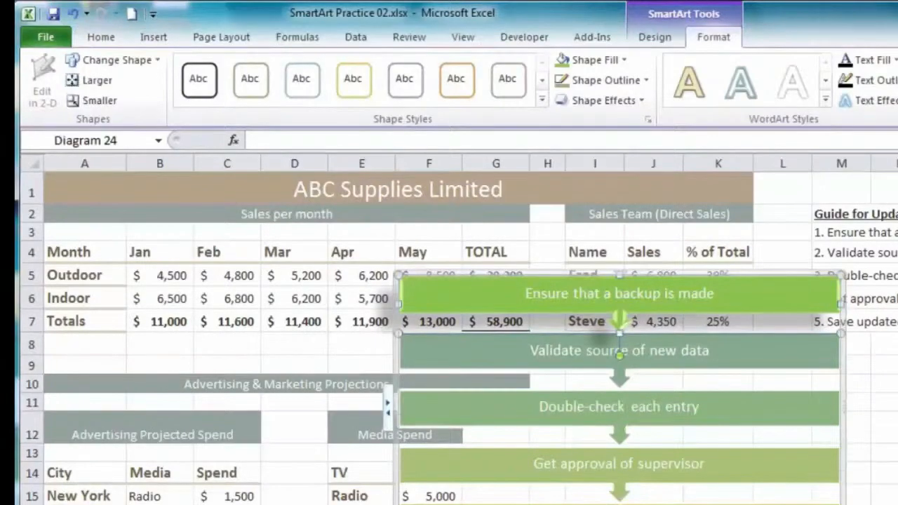
key("ctrl+a")
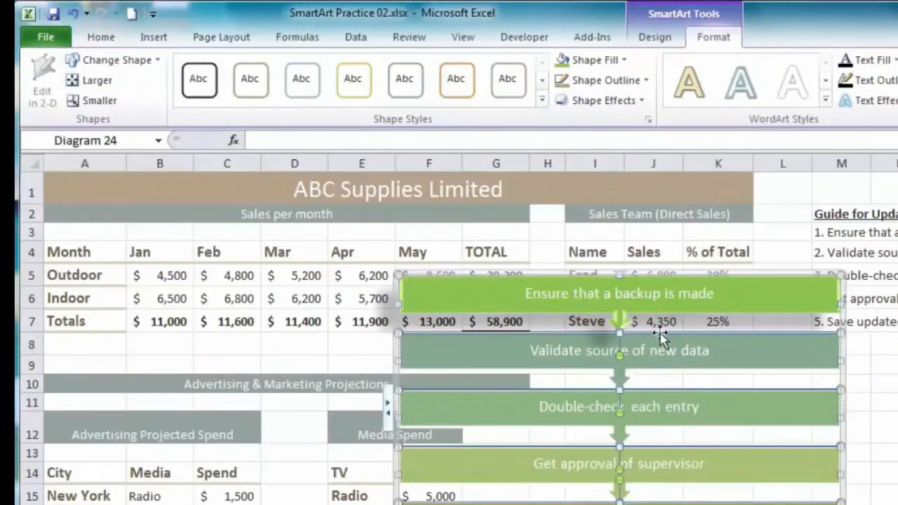
left_click(101, 39)
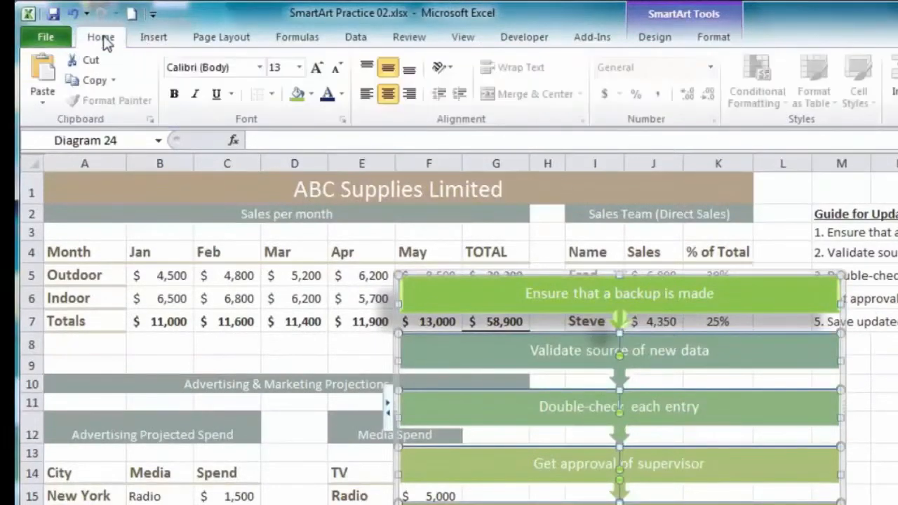
left_click(176, 96)
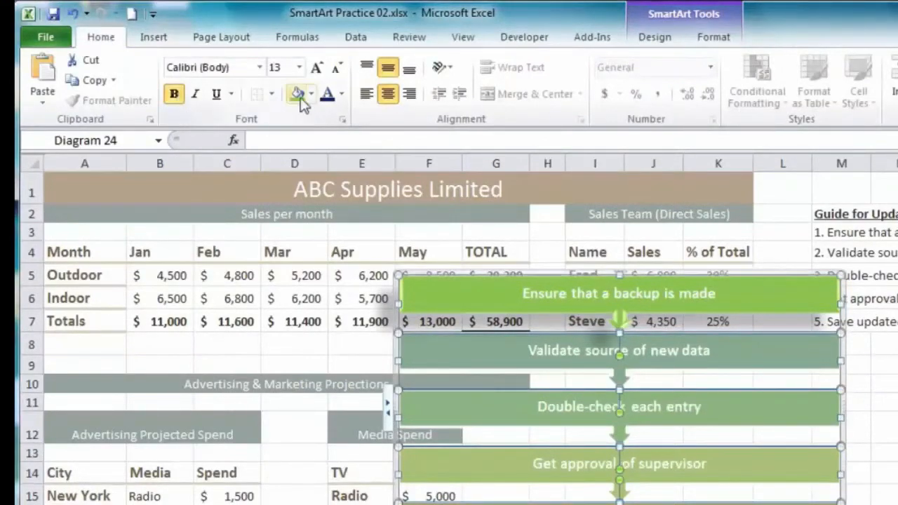
left_click(300, 68)
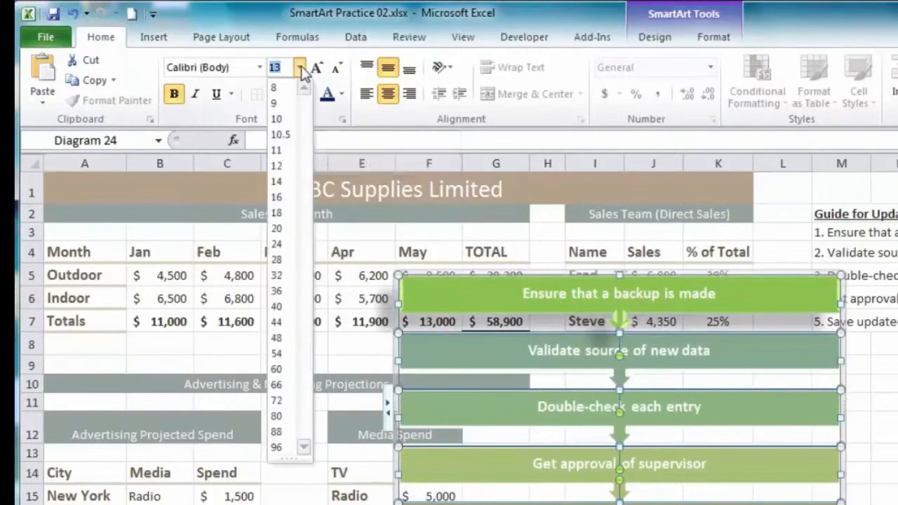
left_click(278, 228)
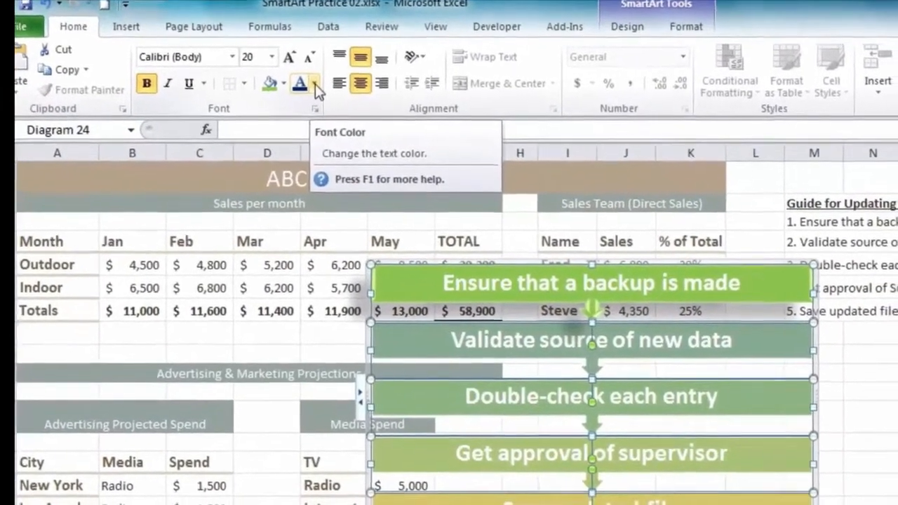
- Set the font color of all five process shapes to the standard dark blue and deselect the graphic
left_click(327, 89)
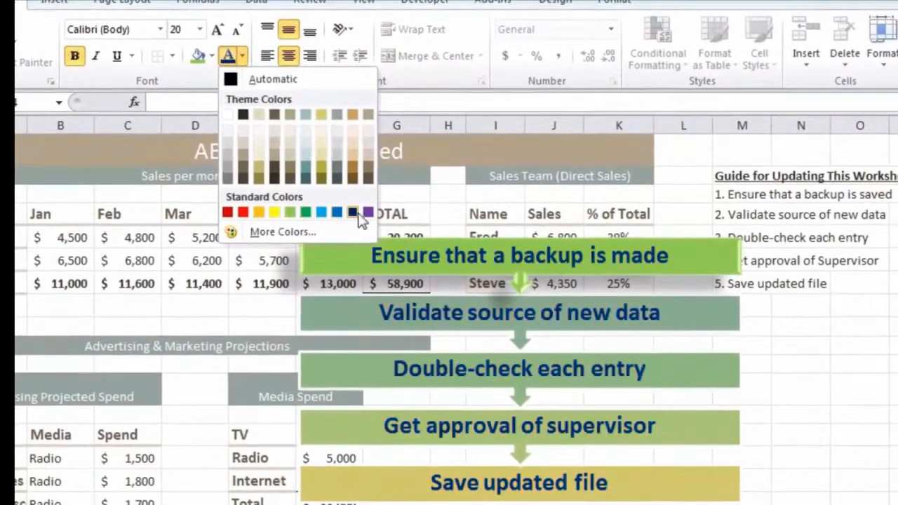
left_click(353, 212)
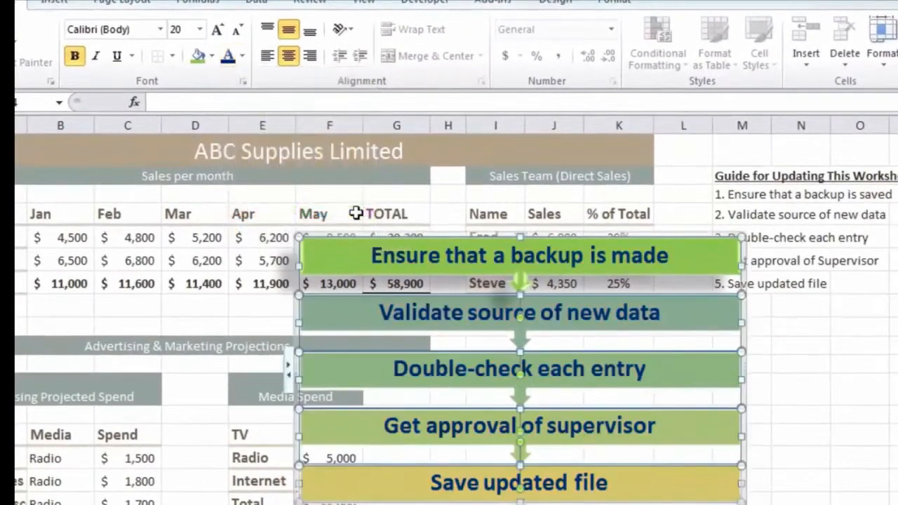
left_click(381, 197)
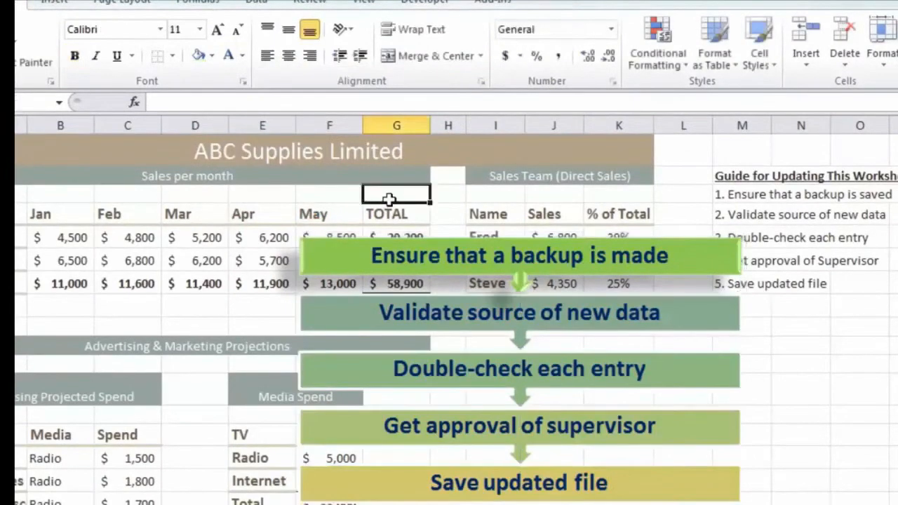
- Clear the five numbered instructions beneath the "Guide for Updating This Worksheet" heading in column M
left_click_drag(744, 194, 765, 289)
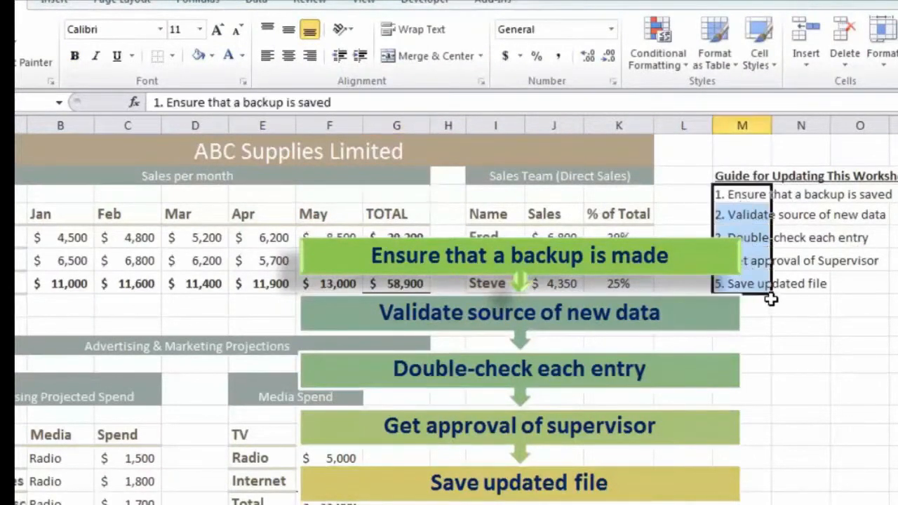
key("Delete")
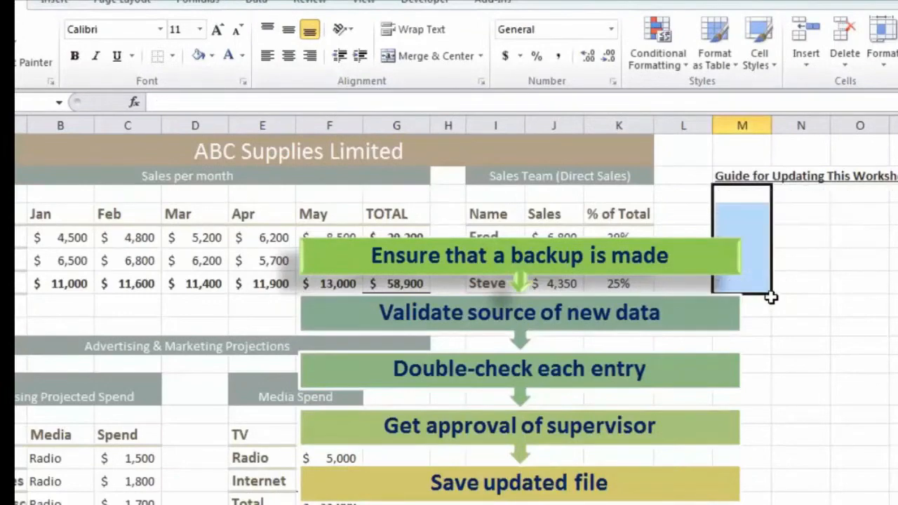
- Shrink the five-step SmartArt graphic, place it beneath the "Guide for Updating This Worksheet" heading, and deselect it
left_click(722, 270)
left_click_drag(742, 235, 640, 314)
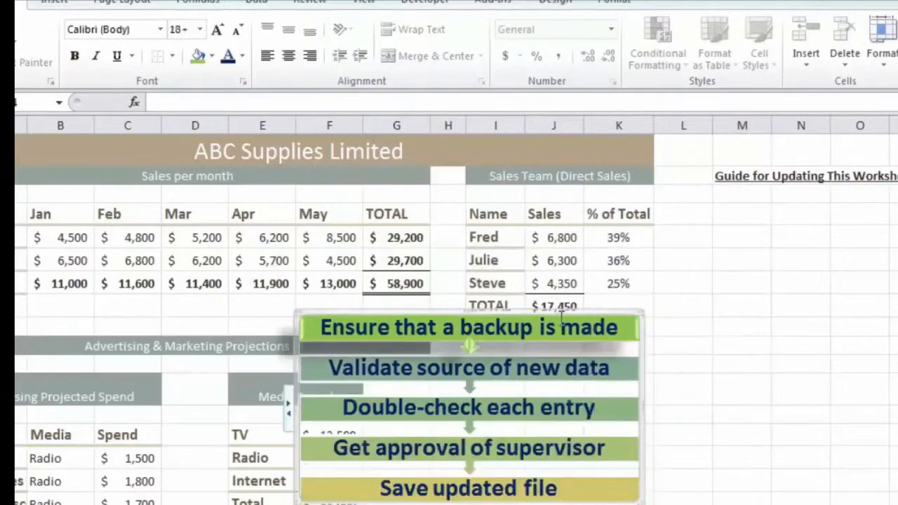
left_click_drag(561, 316, 854, 195)
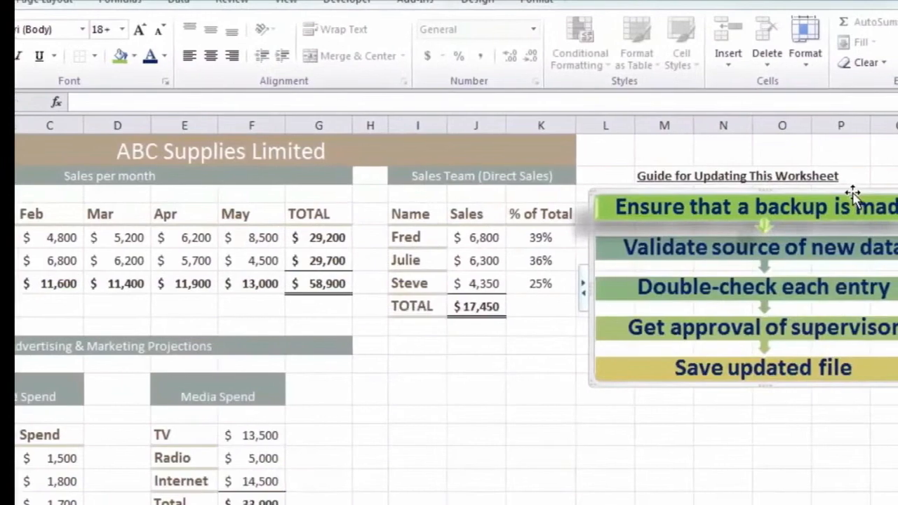
left_click(411, 415)
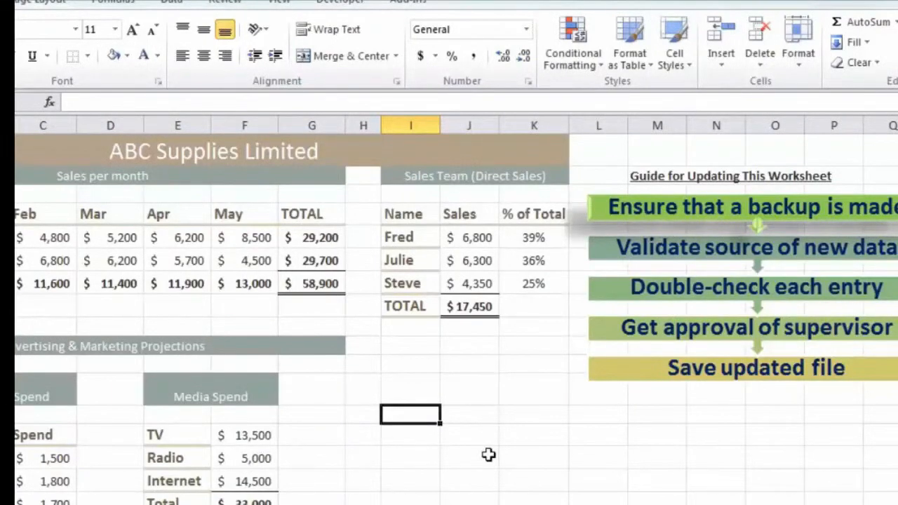
- Reorder the process so that the "Ensure that a backup is made" shape comes last, and deselect the graphic
left_click(727, 289)
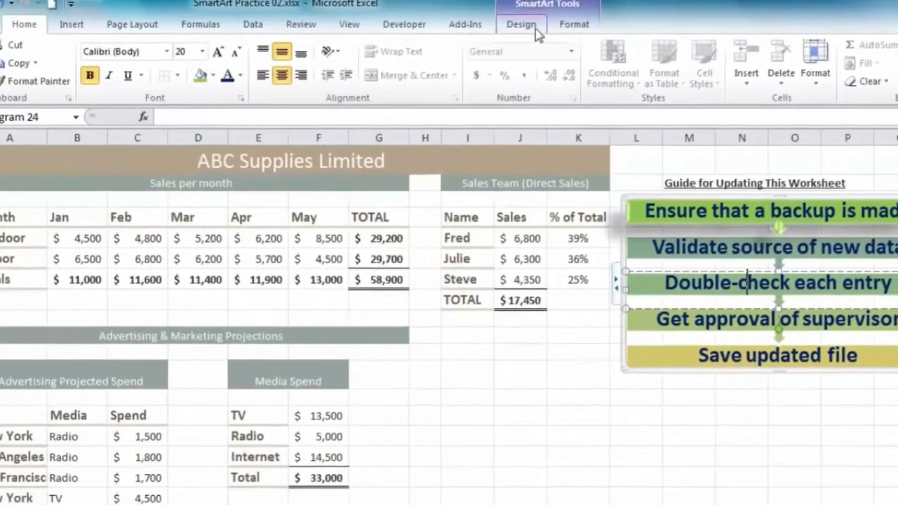
left_click(521, 22)
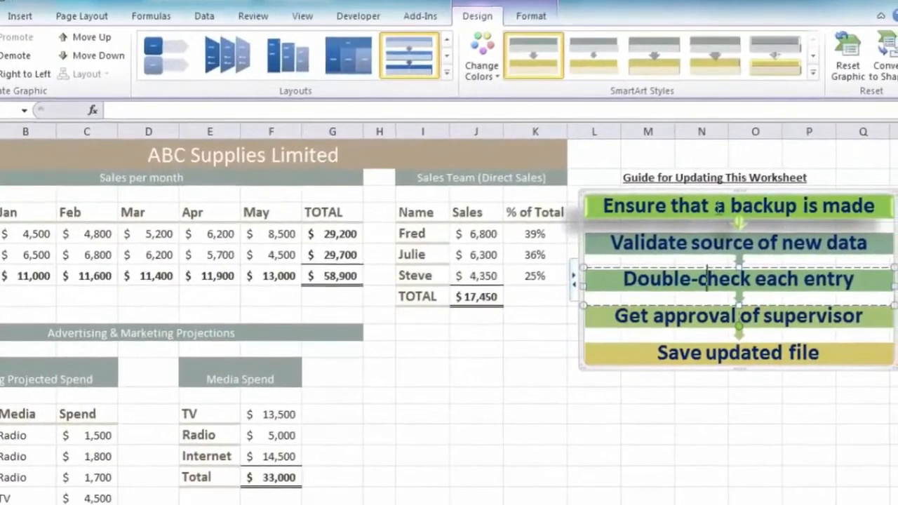
left_click(671, 210)
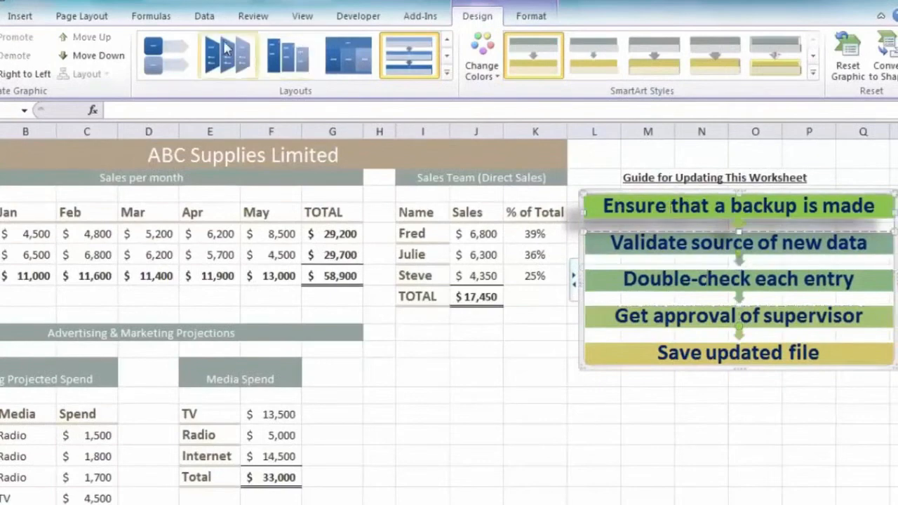
left_click(77, 57)
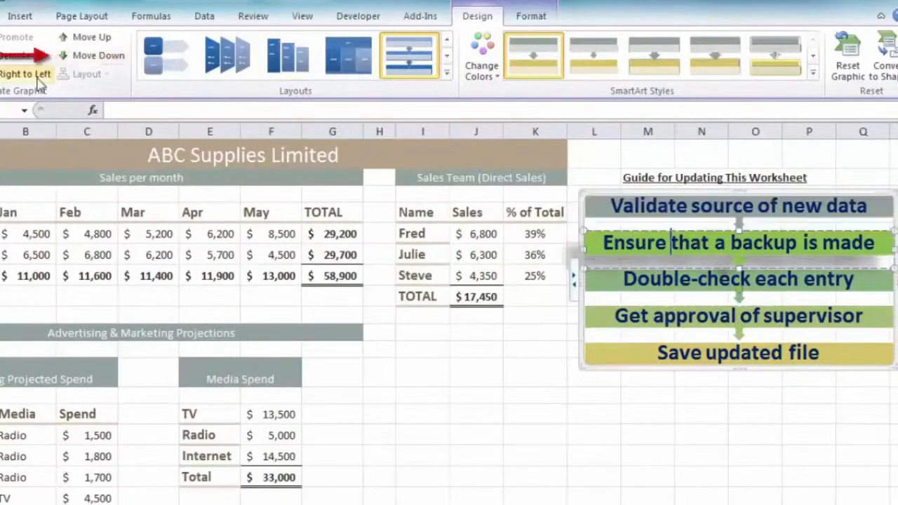
left_click(96, 59)
left_click(96, 58)
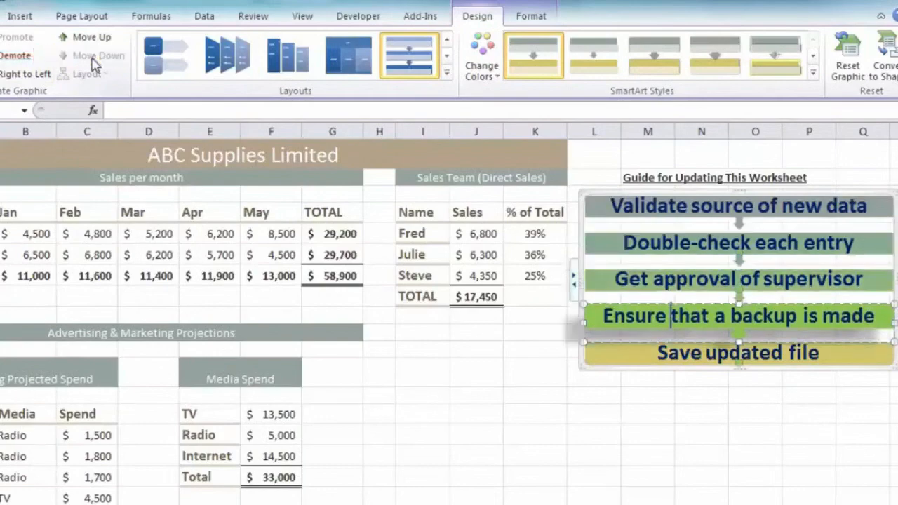
left_click(95, 59)
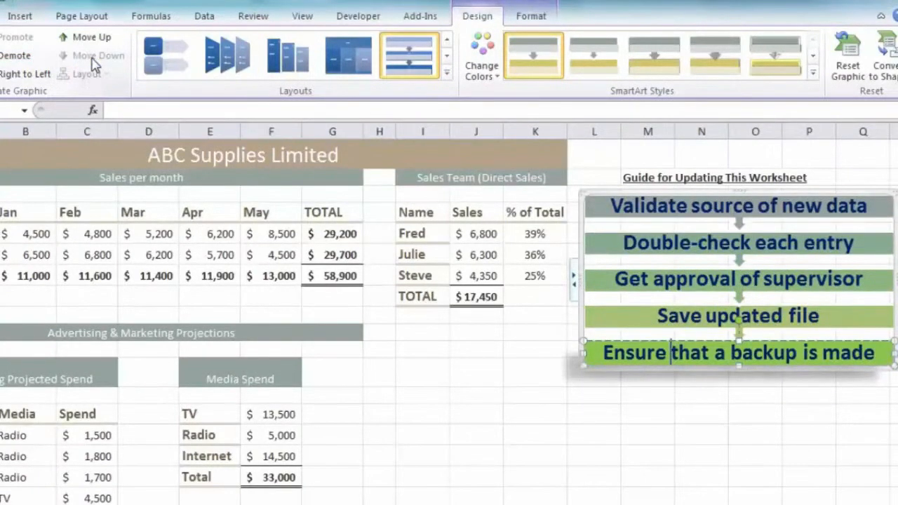
left_click(77, 37)
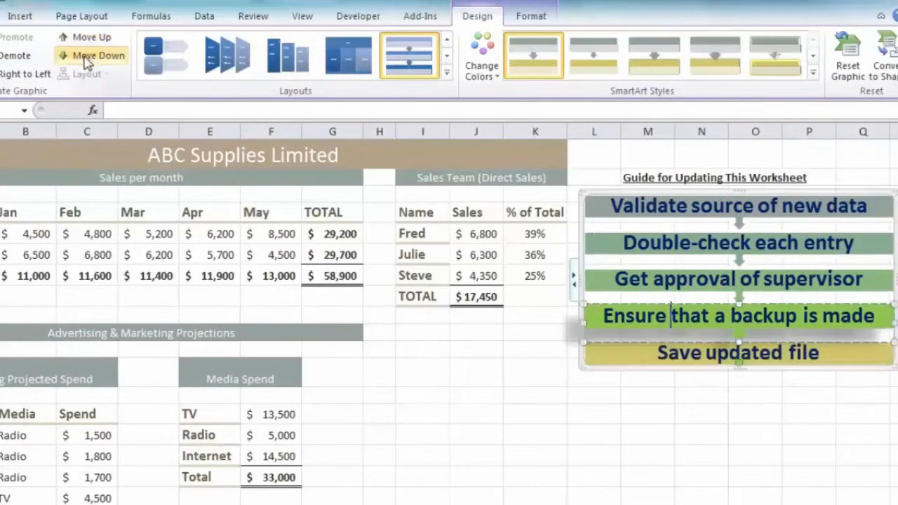
left_click(85, 60)
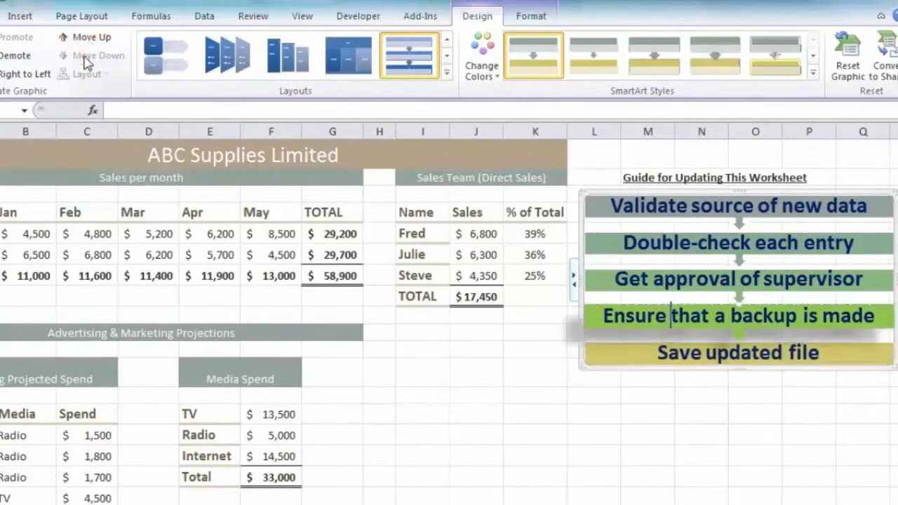
left_click(589, 447)
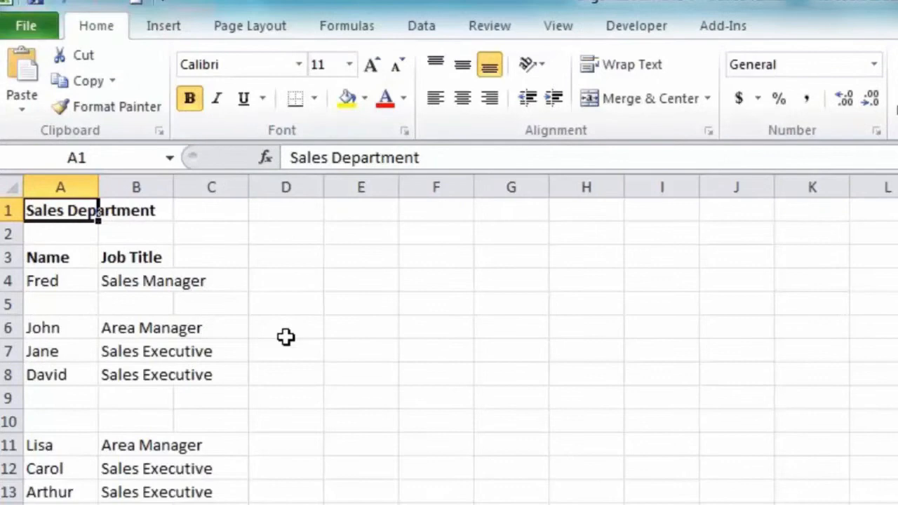
- Insert an Organization Chart SmartArt graphic from the Hierarchy category into the Sales Department worksheet
left_click(175, 28)
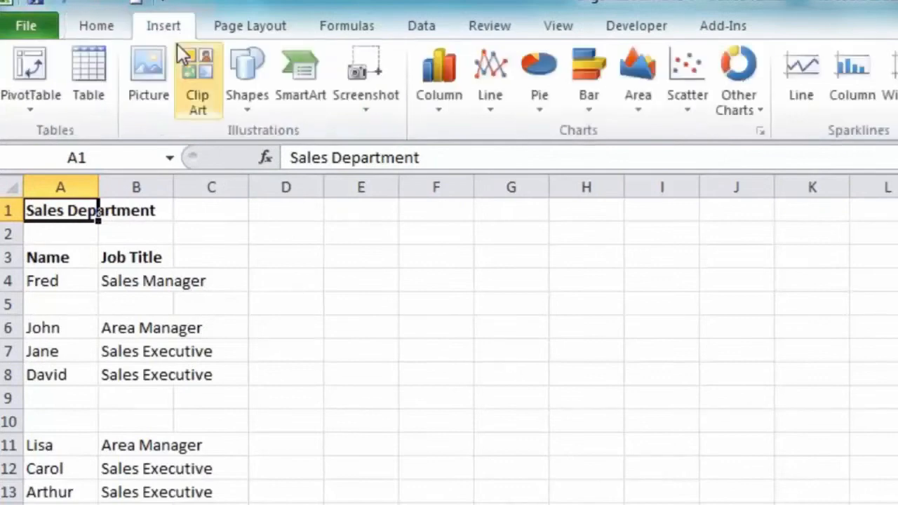
left_click(313, 69)
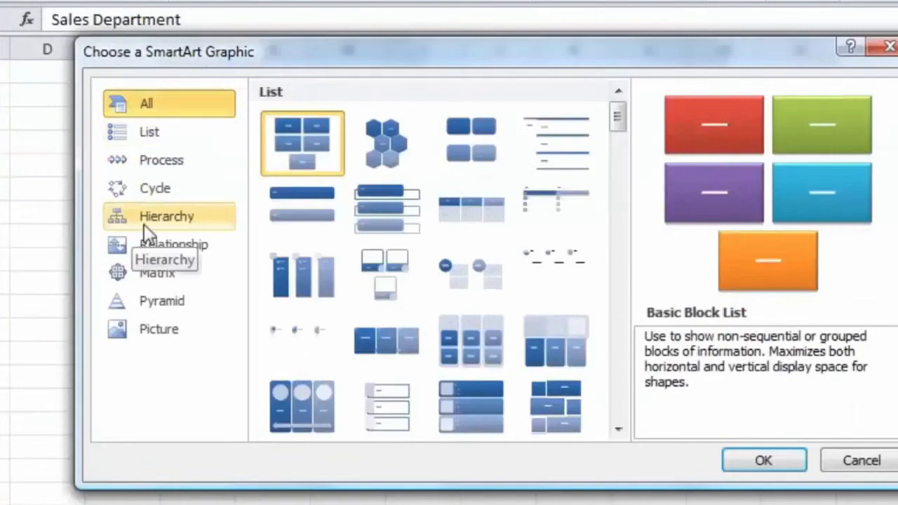
left_click(181, 220)
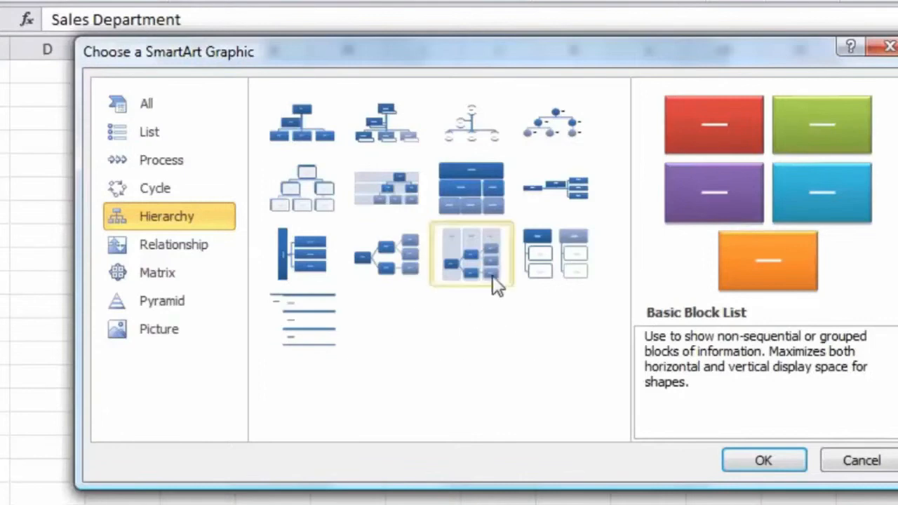
left_click(290, 119)
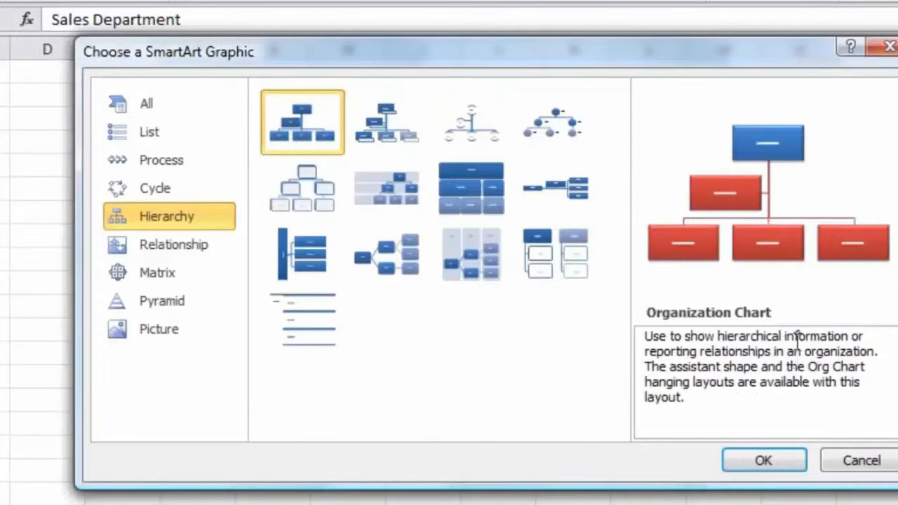
left_click(763, 462)
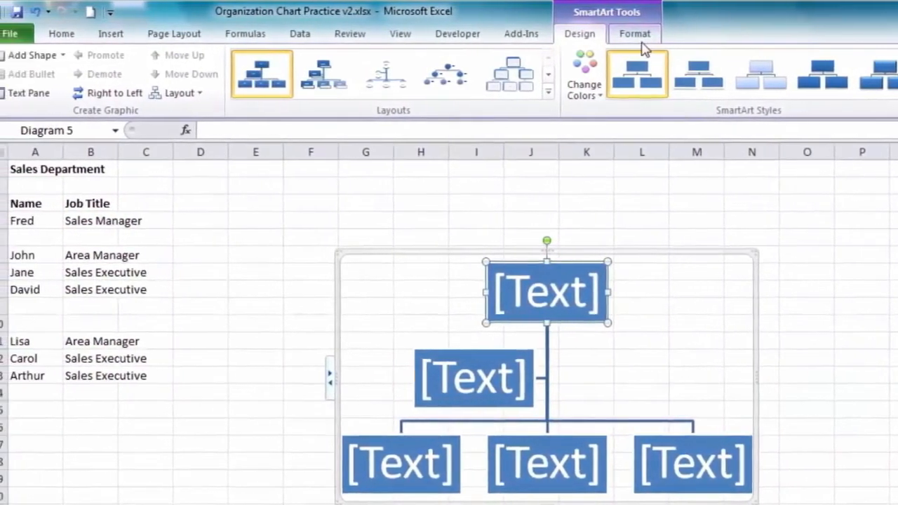
- Show the organization chart's text pane and delete the last three entries, keeping only the top shape and the first one under it
left_click(20, 94)
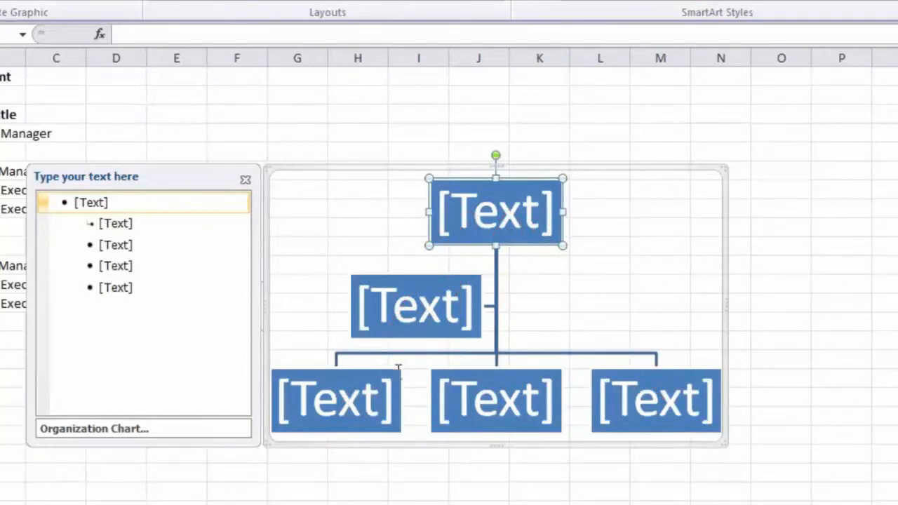
left_click(159, 287)
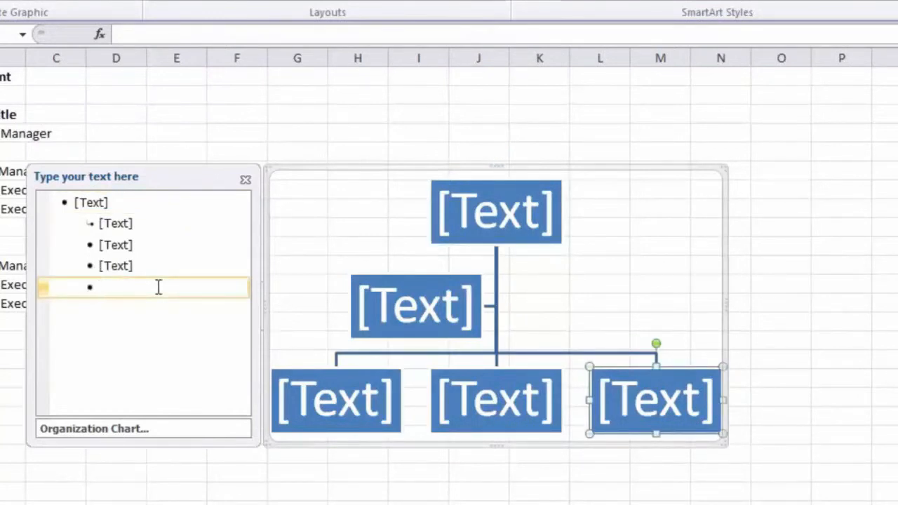
key("BackSpace")
key("BackSpace")
key("BackSpace")
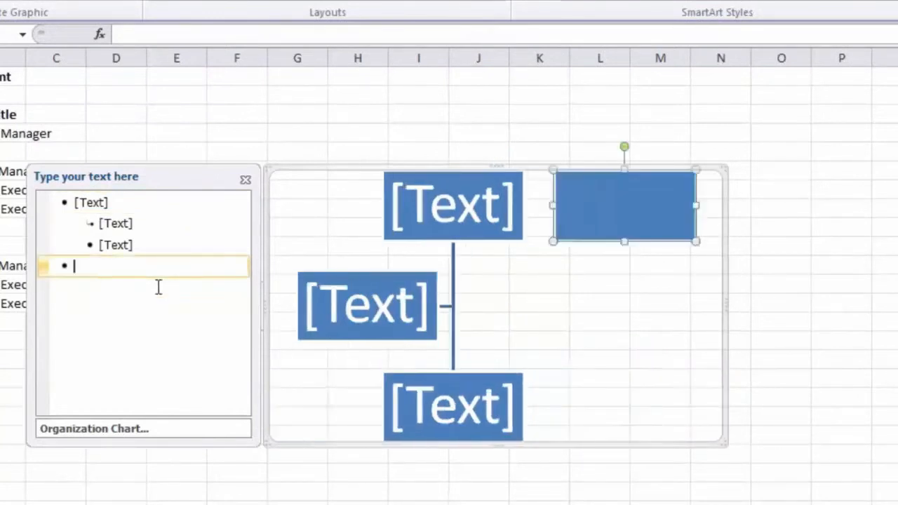
key("BackSpace")
key("BackSpace")
key("BackSpace")
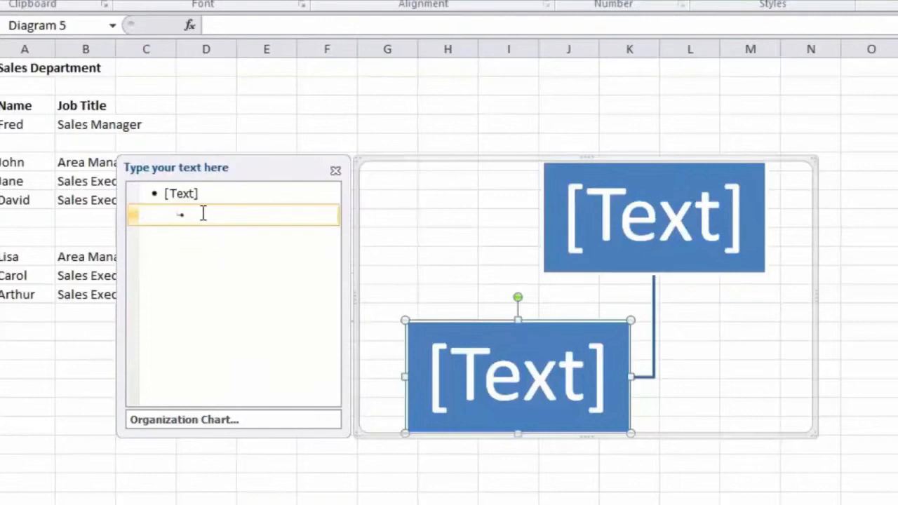
- Add a second shape on the chart's second level and two subordinate shapes beneath it
key("Return")
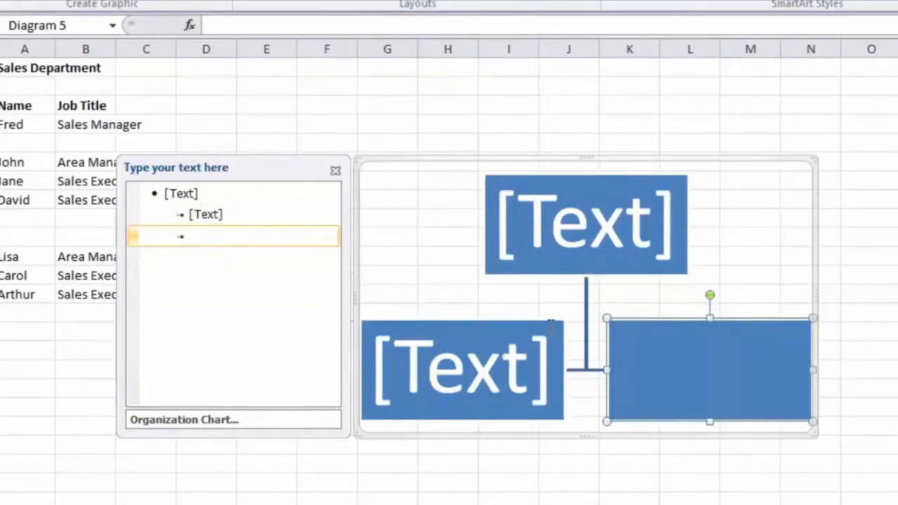
key("Return")
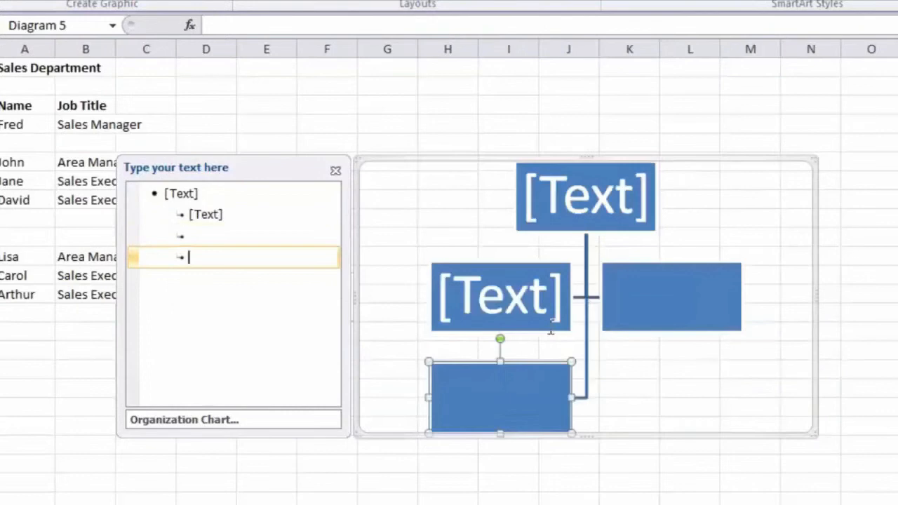
key("Tab")
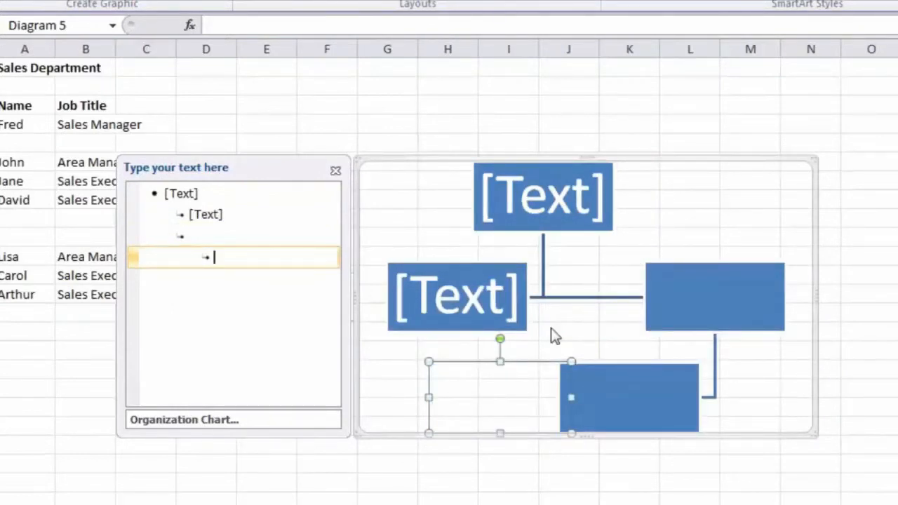
key("Return")
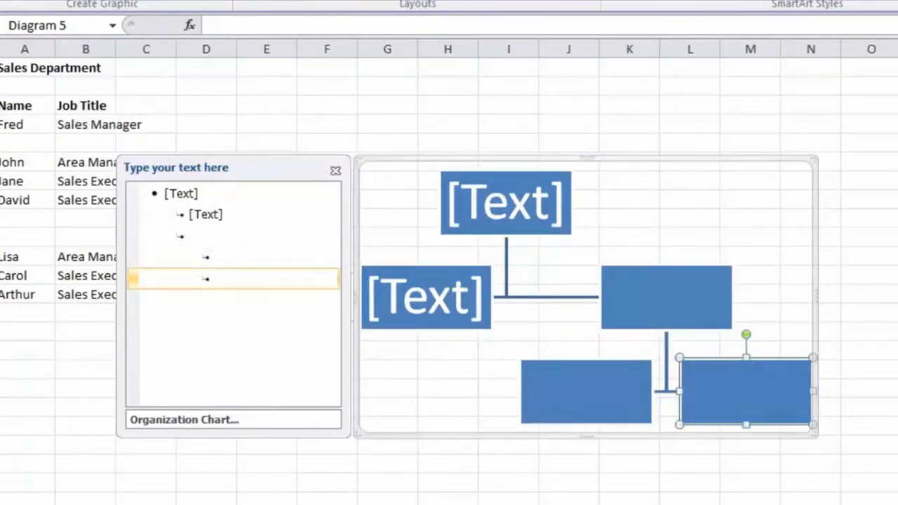
- Add two subordinate shapes beneath the first second-level shape of the organization chart
left_click(481, 311)
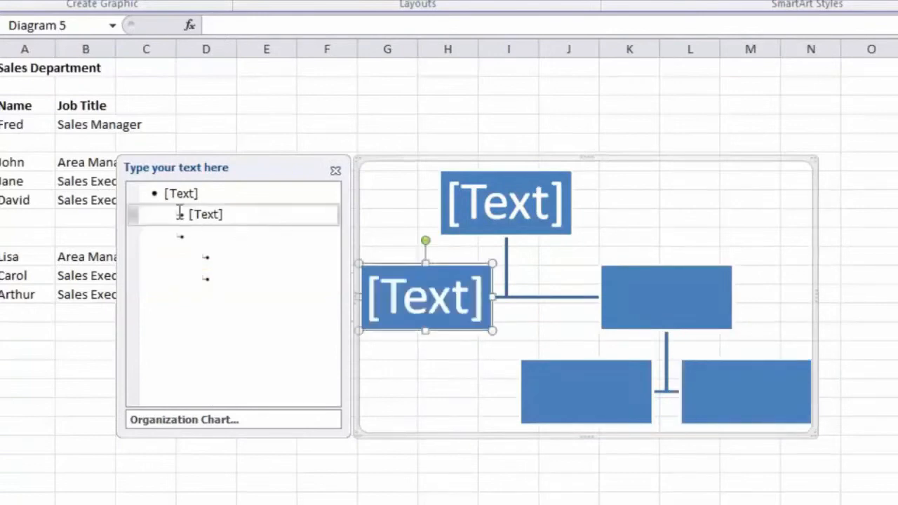
left_click(235, 214)
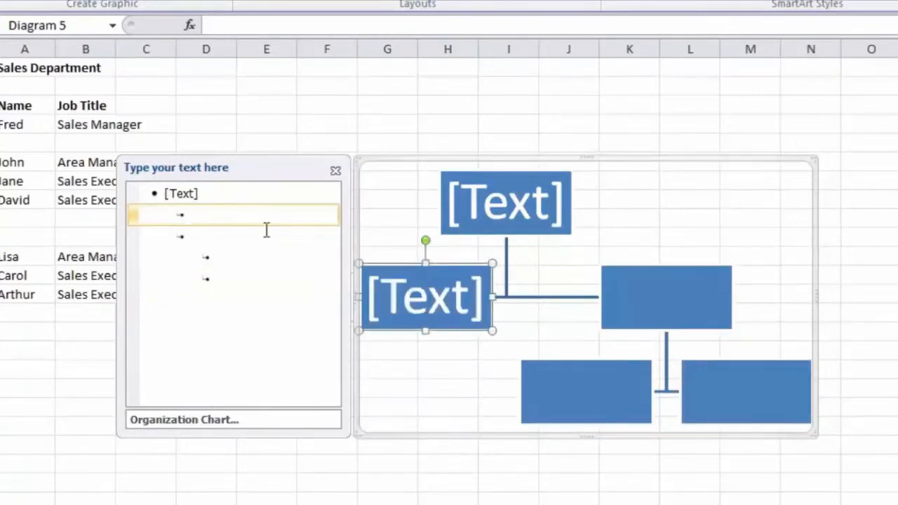
key("Return")
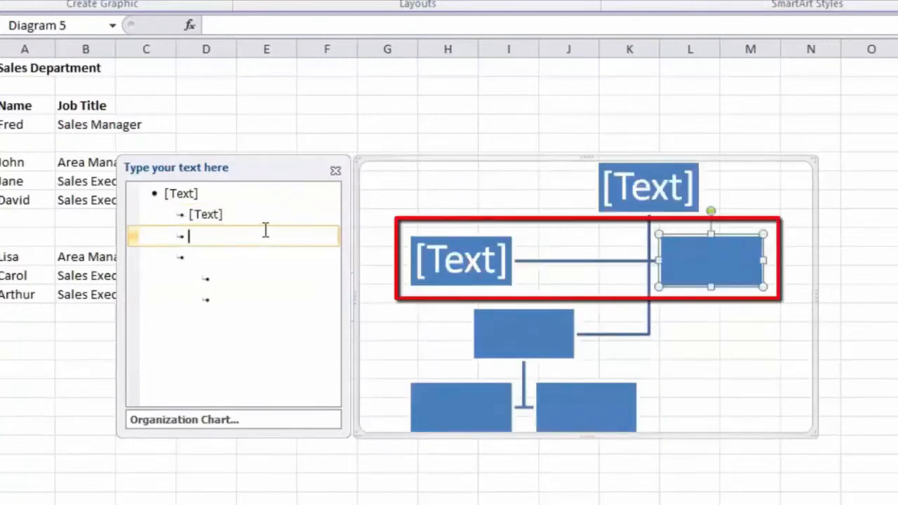
key("Tab")
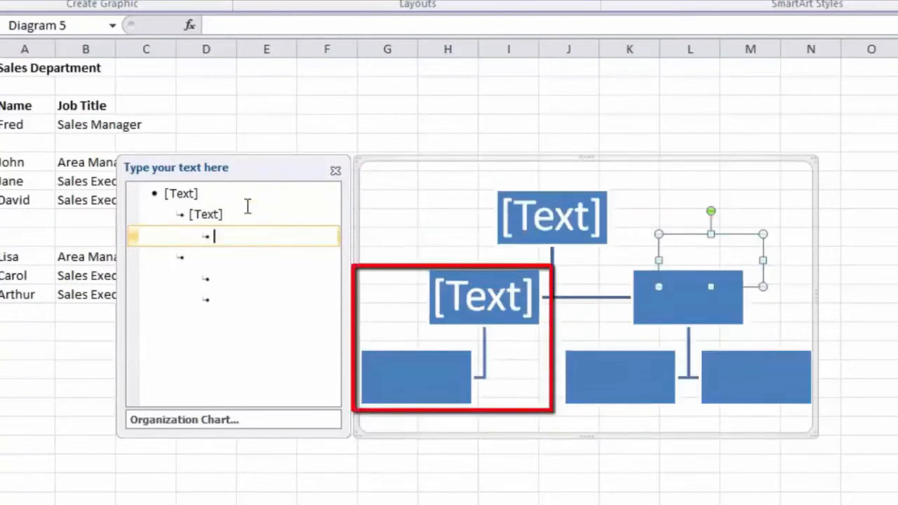
key("Return")
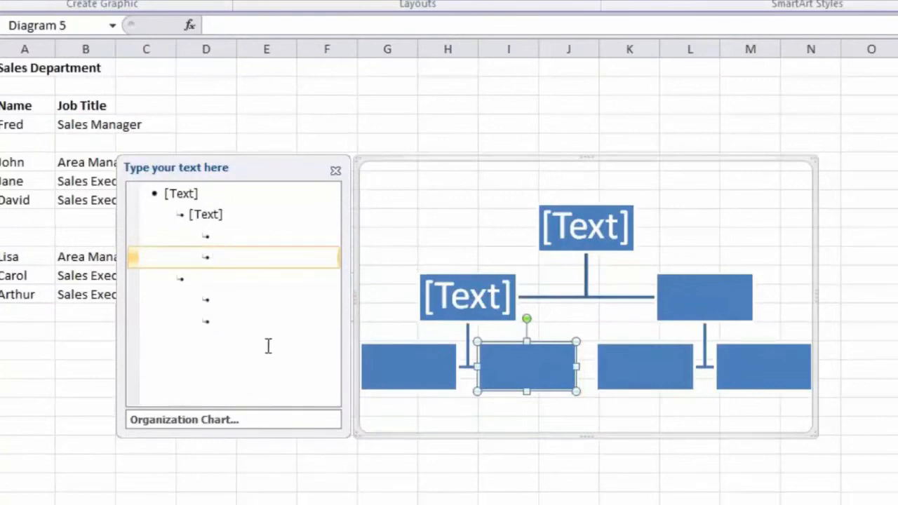
- Label the chart's top shape with the sales manager's name and put the job title "Sales Manager" on a second line
left_click(180, 194)
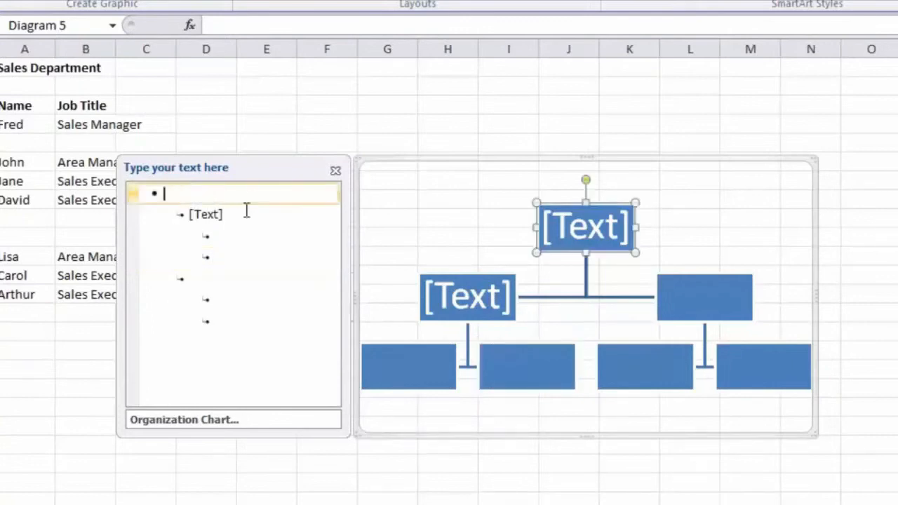
type("Fred")
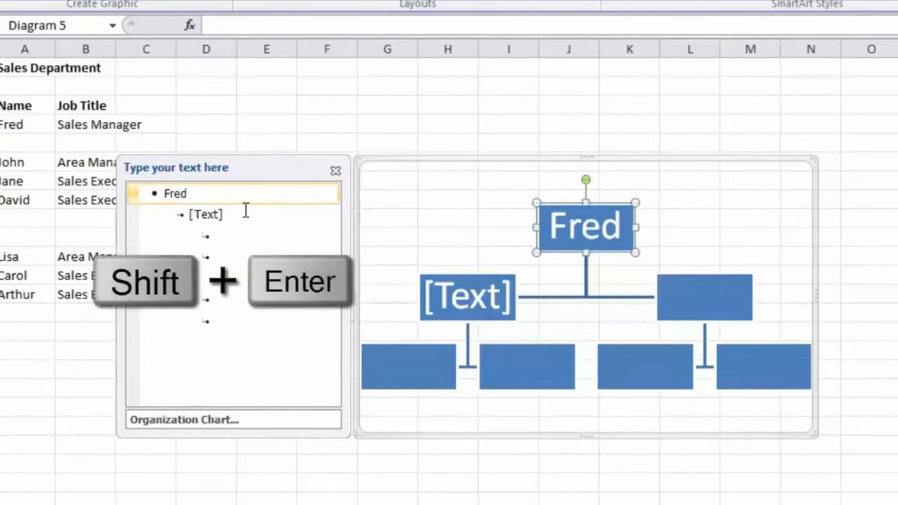
key("shift+Return")
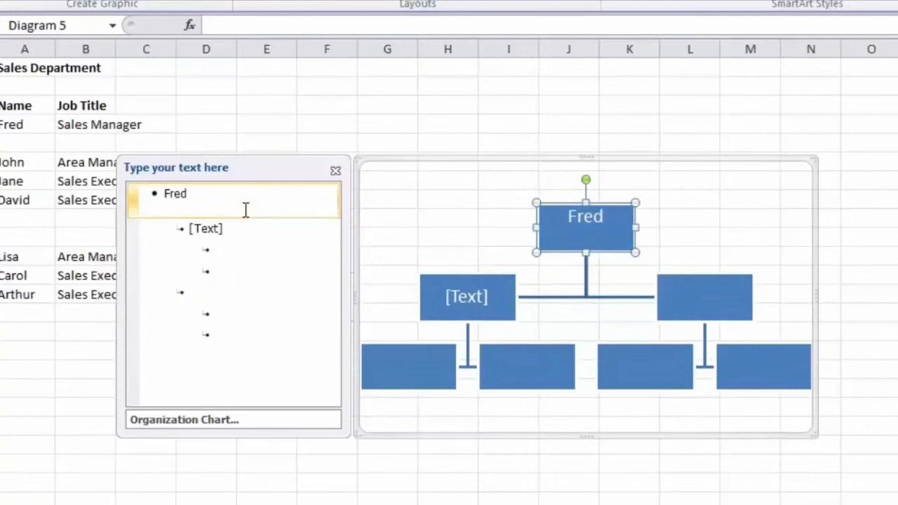
type("Sales Manag")
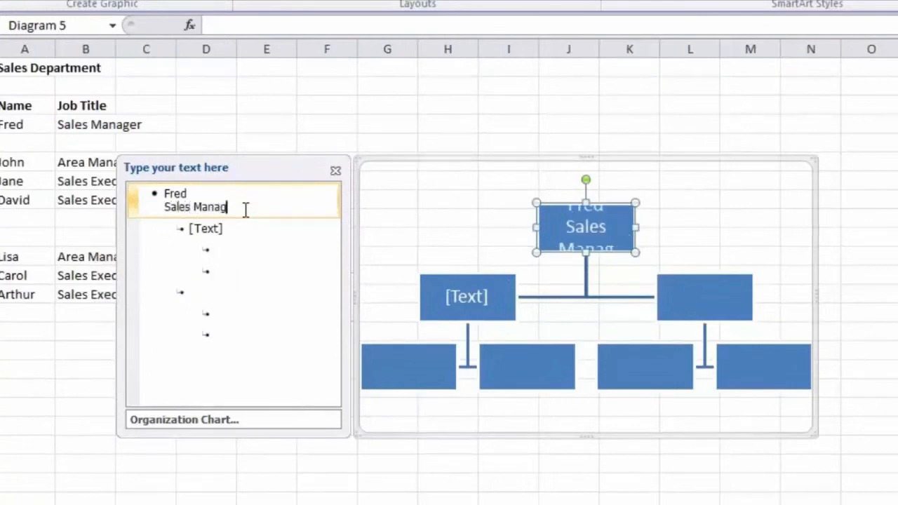
type("er")
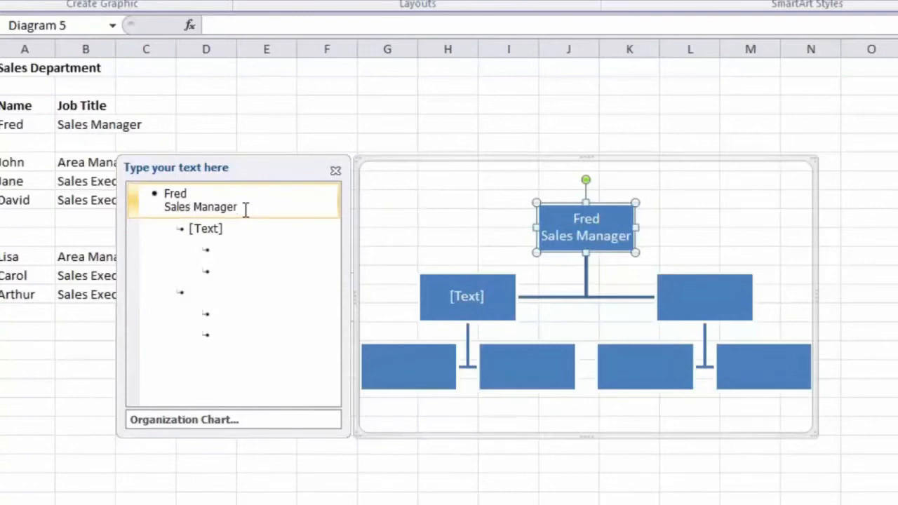
- Label the first second-level shape with the first area manager's name and put the job title "Area Manager" on a second line
key("Down")
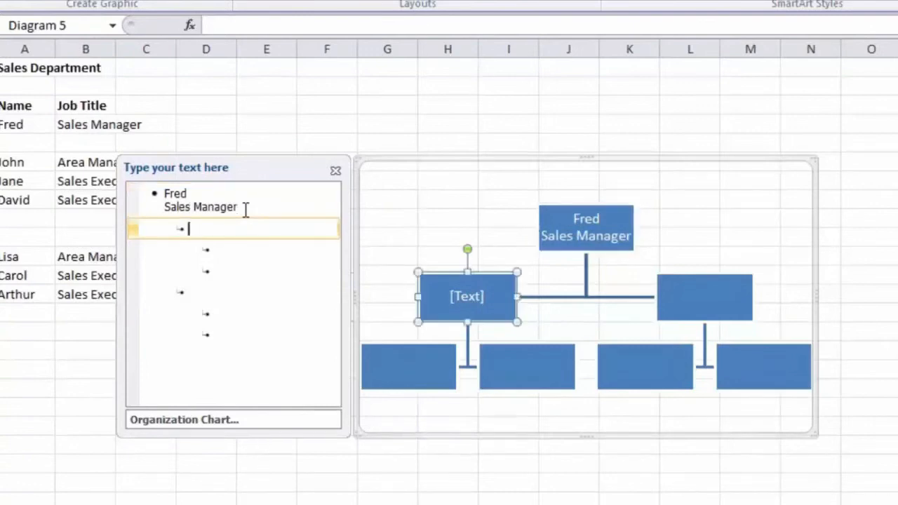
left_click(245, 209)
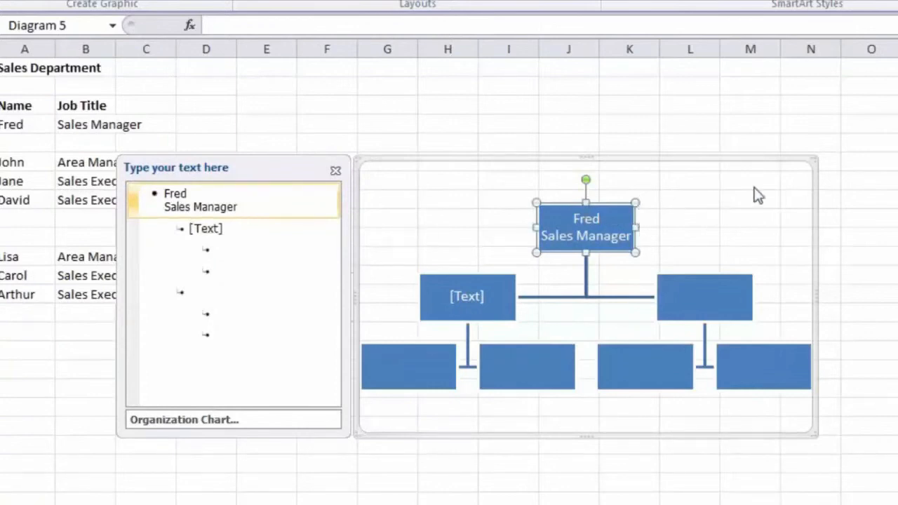
left_click(492, 301)
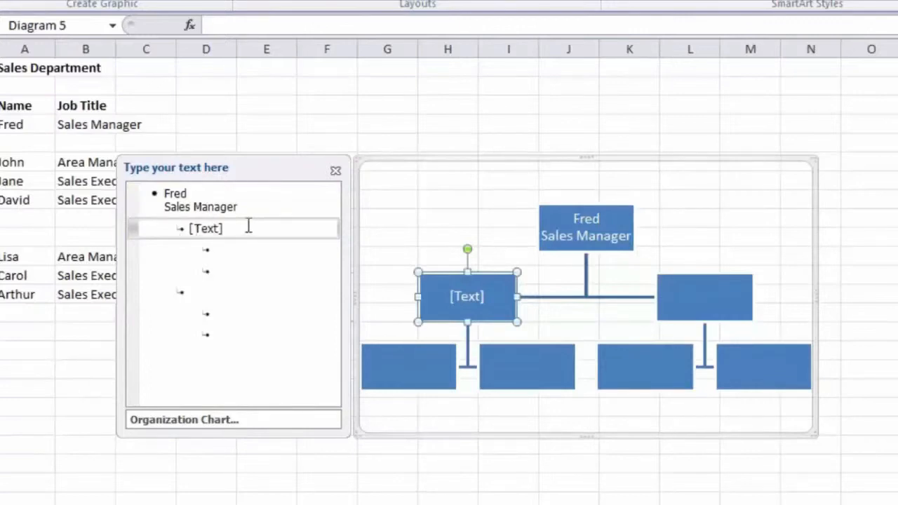
left_click(297, 233)
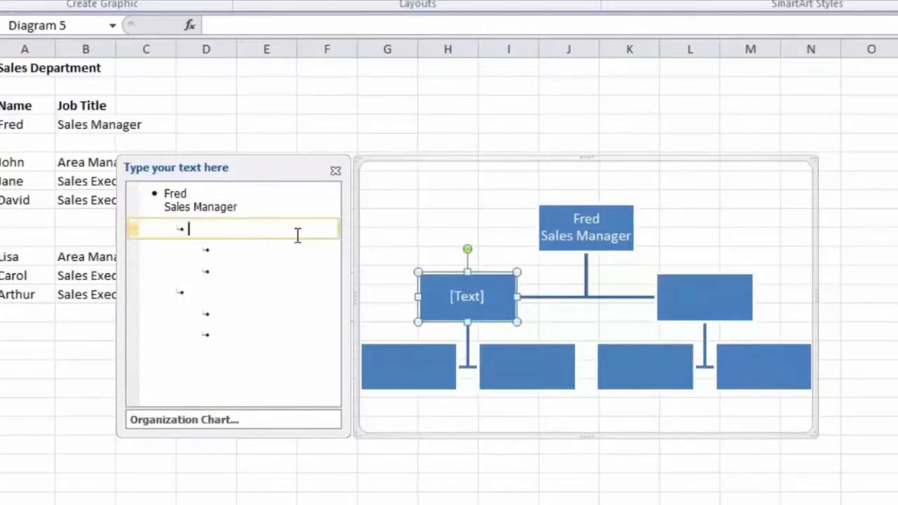
type("John")
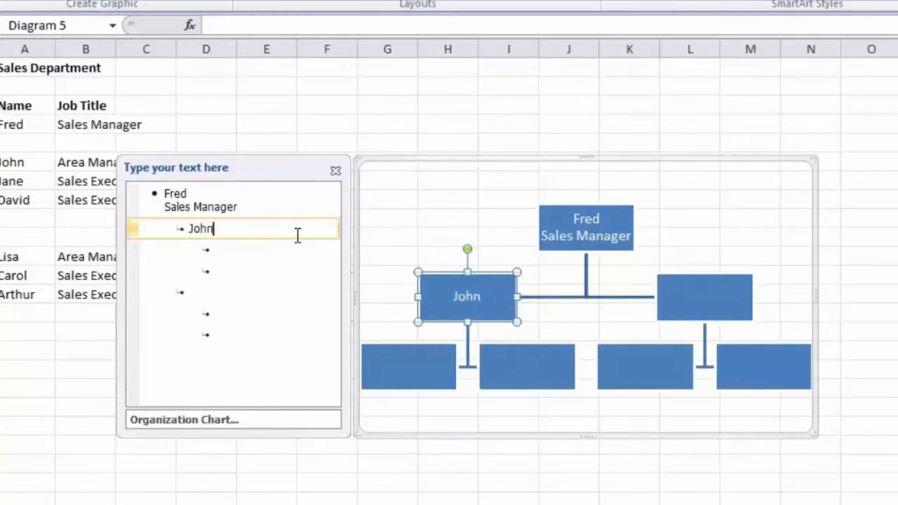
key("shift+Return")
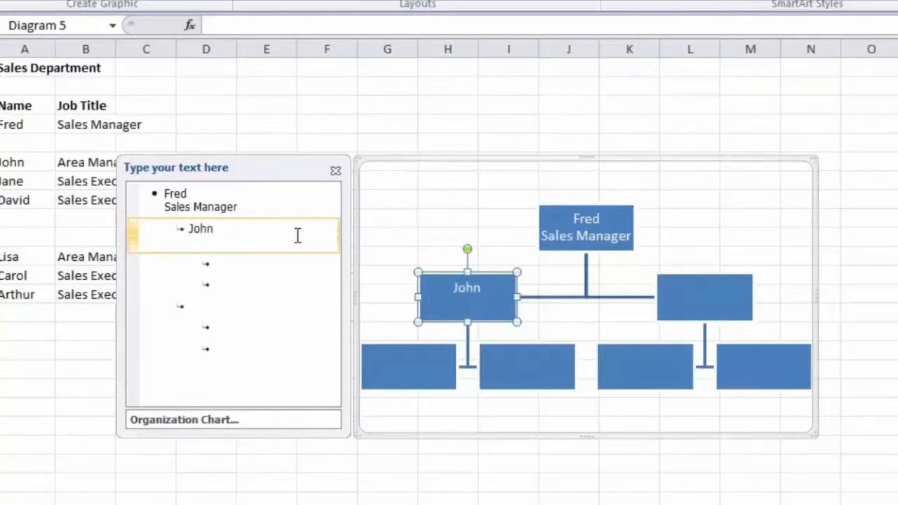
type("Area Manager")
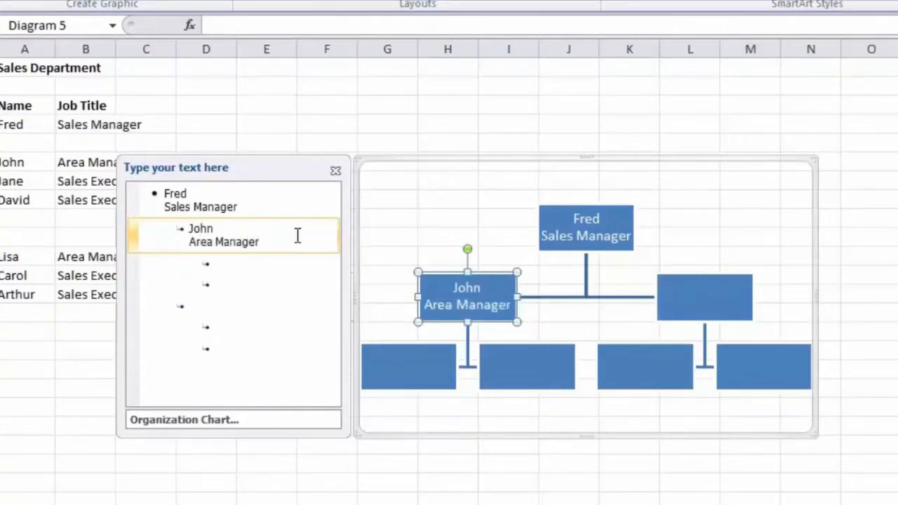
- Enter the names of the first area manager's two sales executives in the two subordinate shapes beneath
key("Down")
type("Jane")
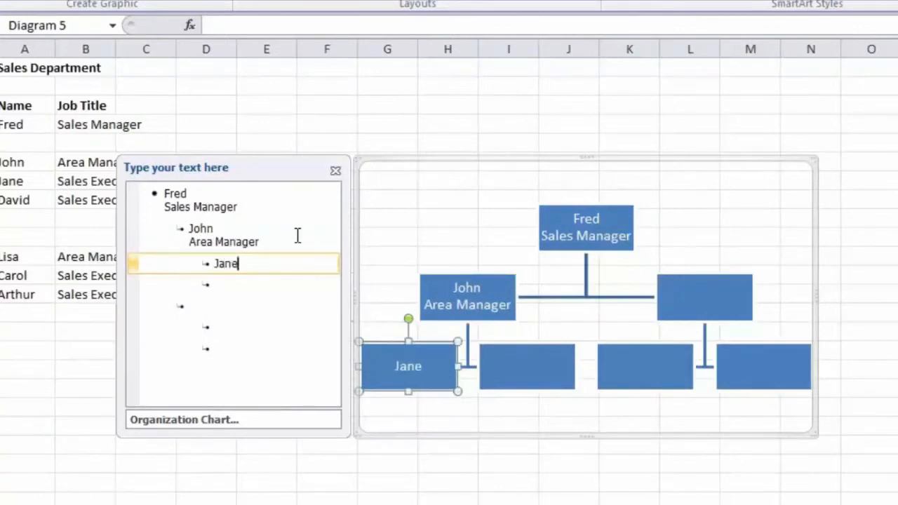
key("Down")
type("David")
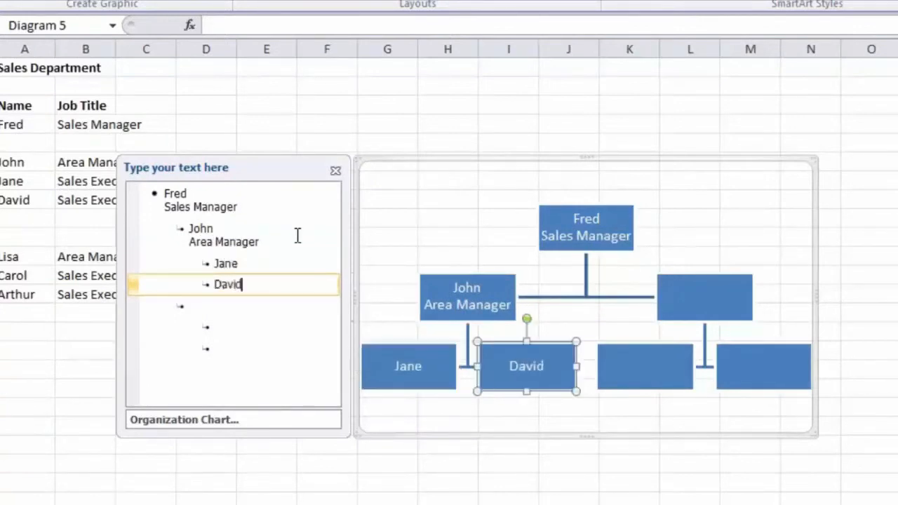
- Label the other second-level shape with the second area manager's name and put "Area Manager" on a second line
key("Down")
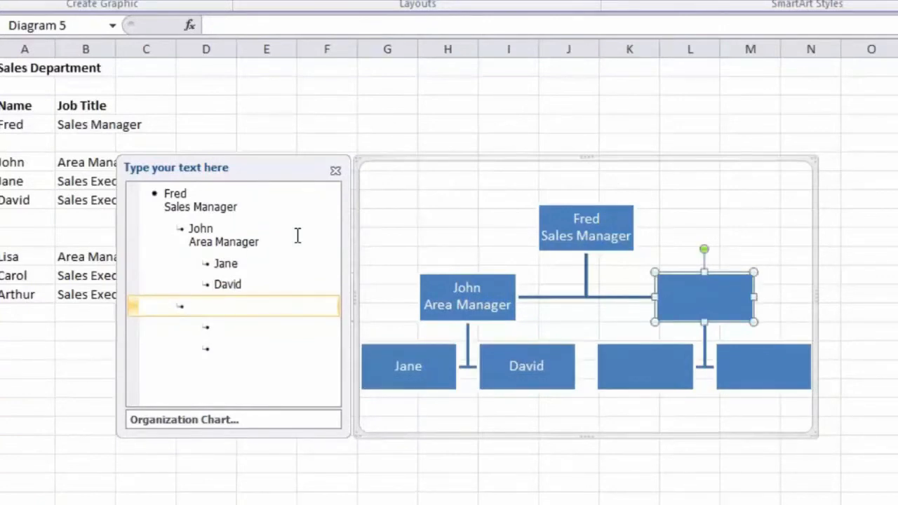
type("Lisa")
key("shift+Return")
type("Area ")
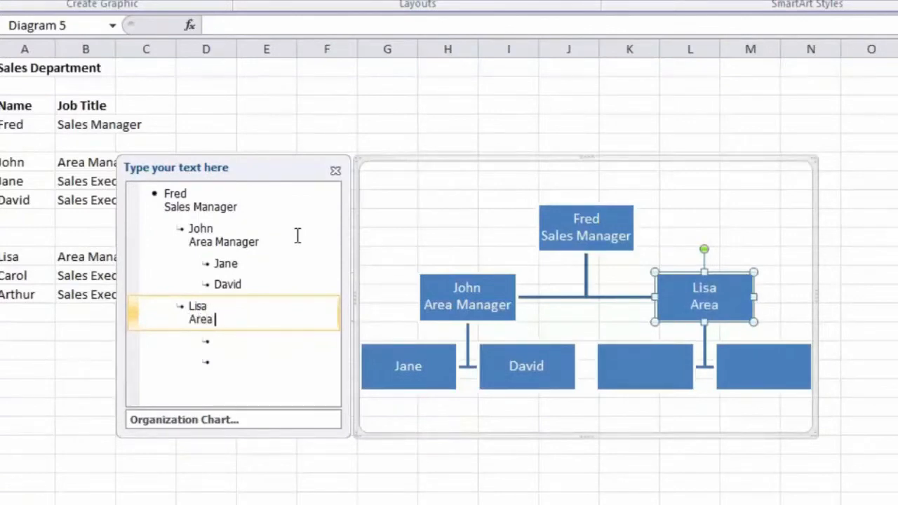
type("Manager")
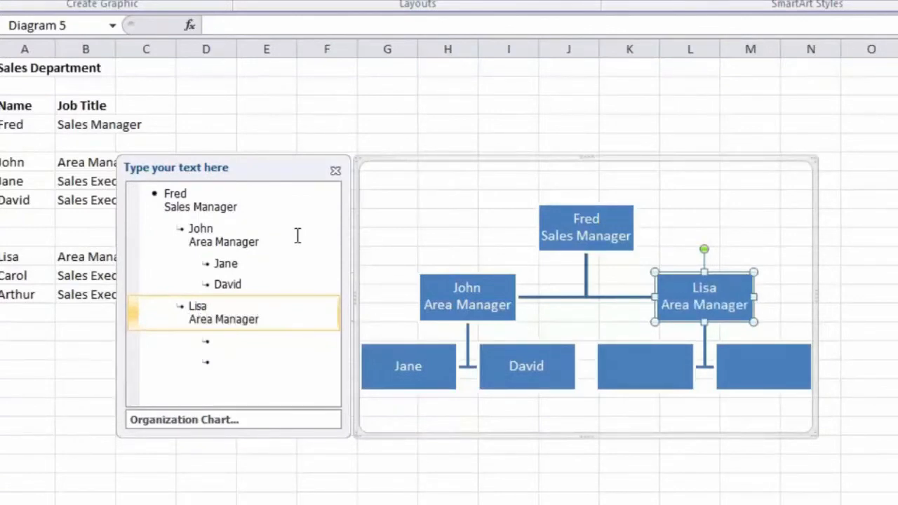
- Enter the names of the second area manager's two sales executives in the two remaining empty shapes
key("Down")
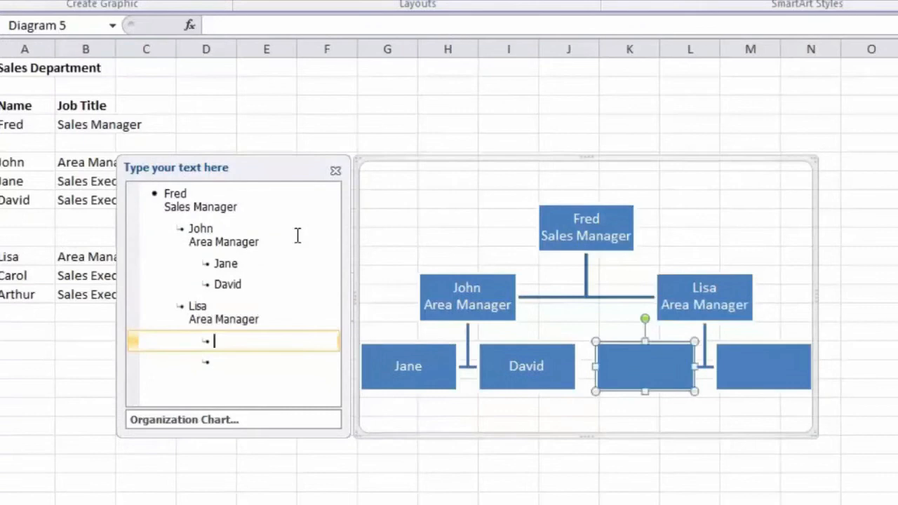
type("Carol")
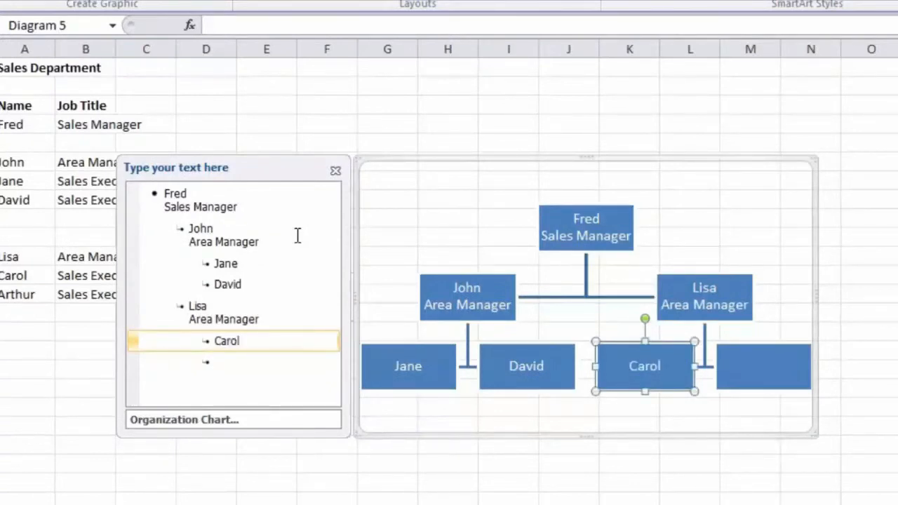
key("Down")
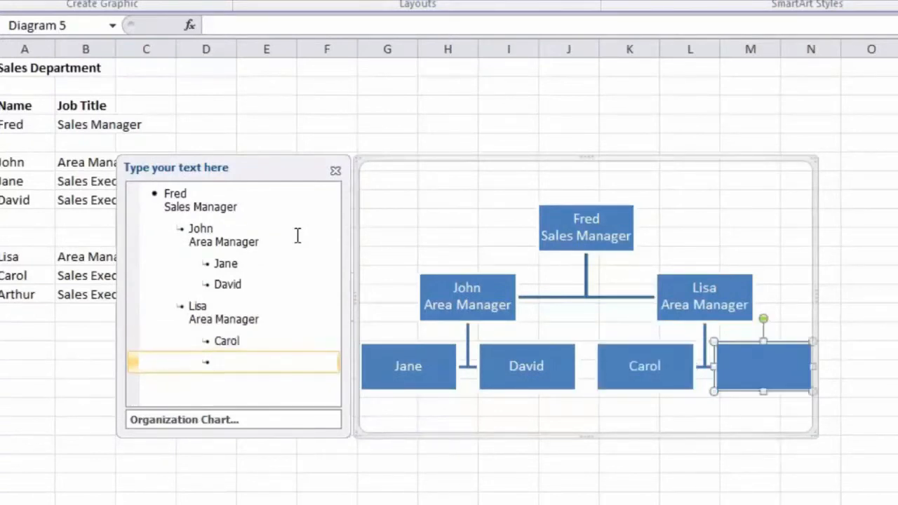
type("Arthur")
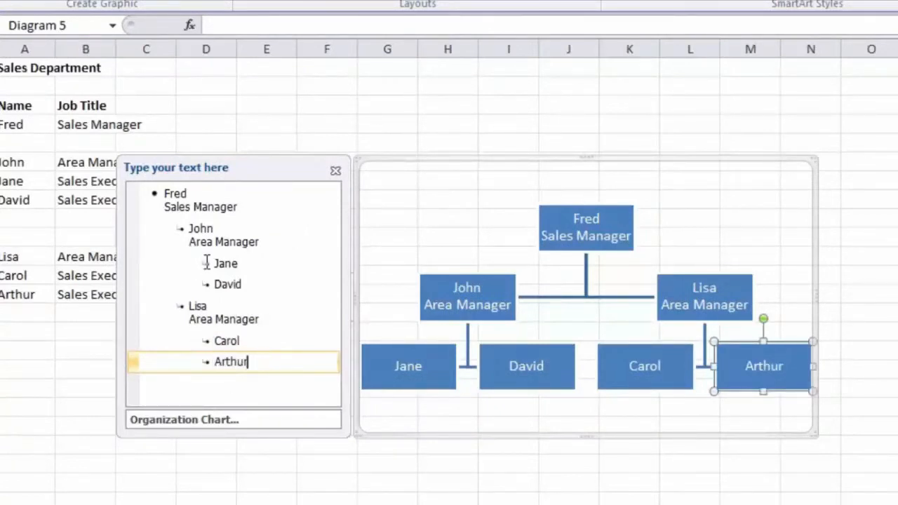
- Add the job title "Sales Exec." on a second line under the first third-level name and copy that title
left_click(269, 263)
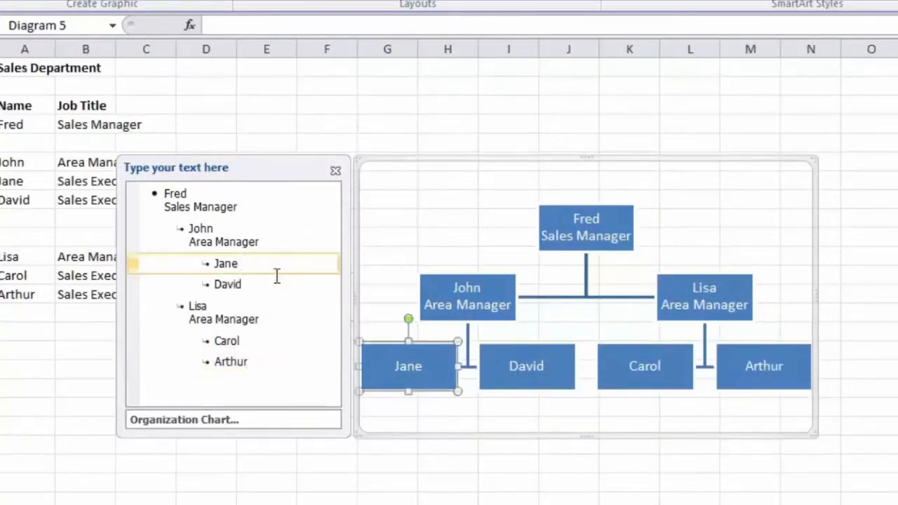
key("shift+Return")
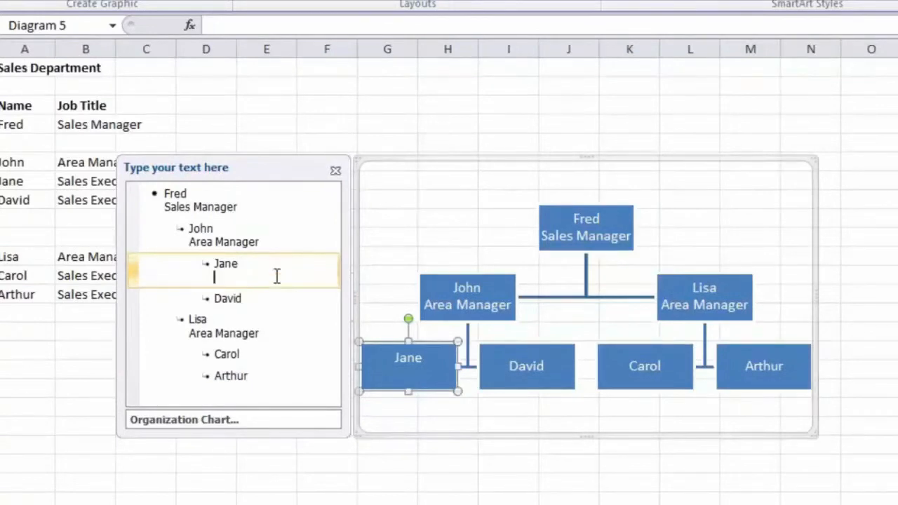
type("Sales E")
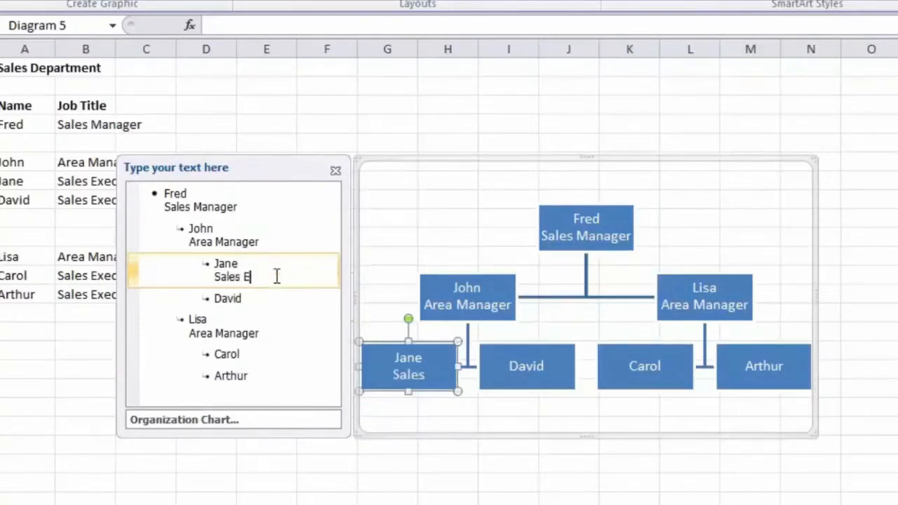
type("xec.")
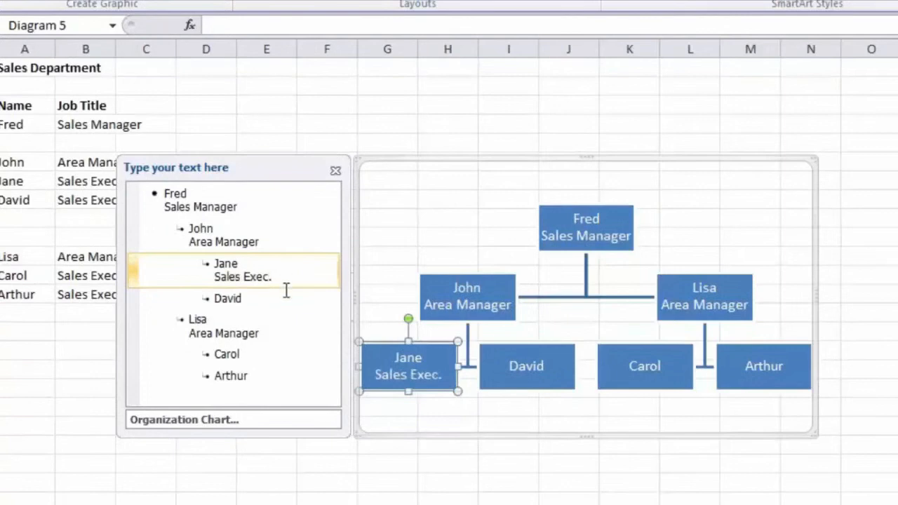
left_click_drag(275, 277, 214, 278)
key("ctrl+c")
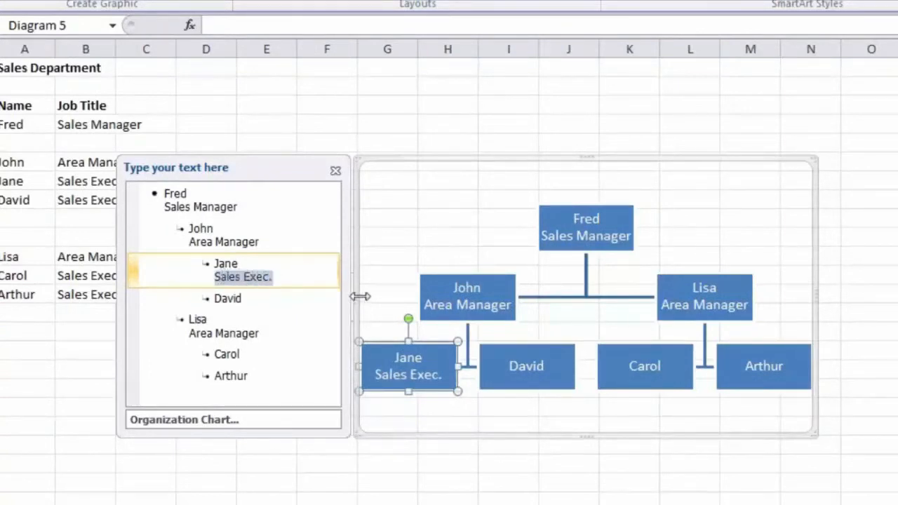
- Paste the title "Sales Exec." on a second line under the other three third-level names and close the text pane
left_click(244, 299)
key("shift+Return")
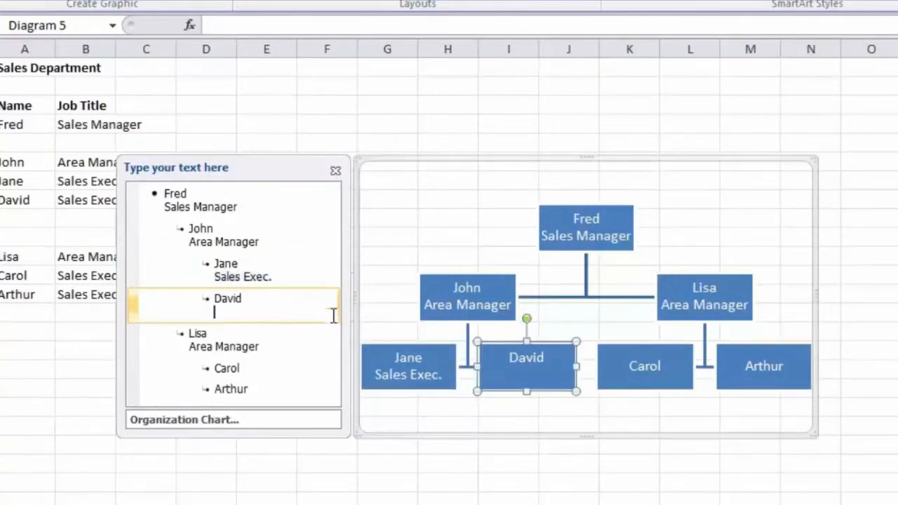
key("ctrl+v")
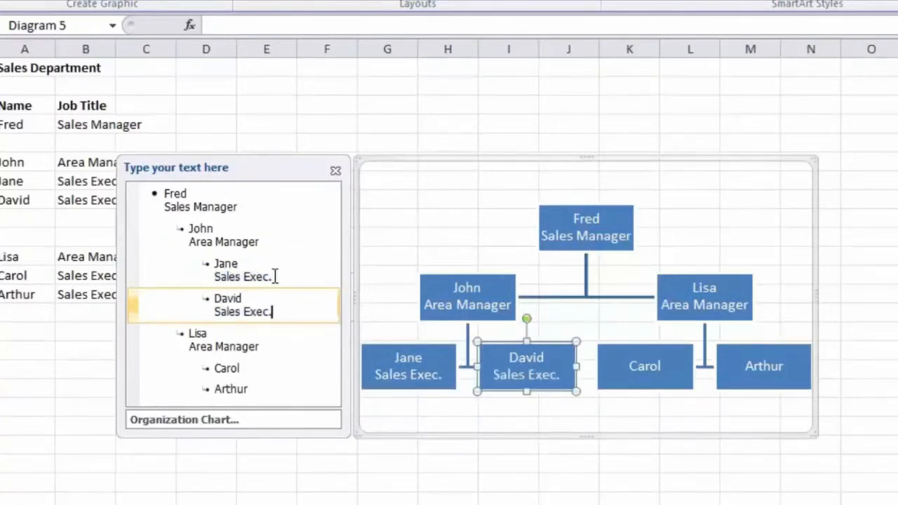
left_click(244, 369)
key("shift+Return")
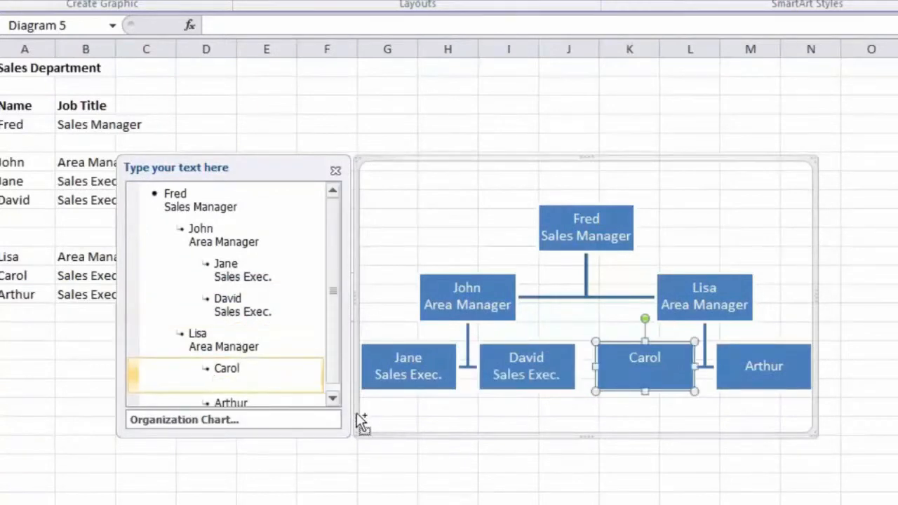
key("ctrl+v")
left_click(253, 402)
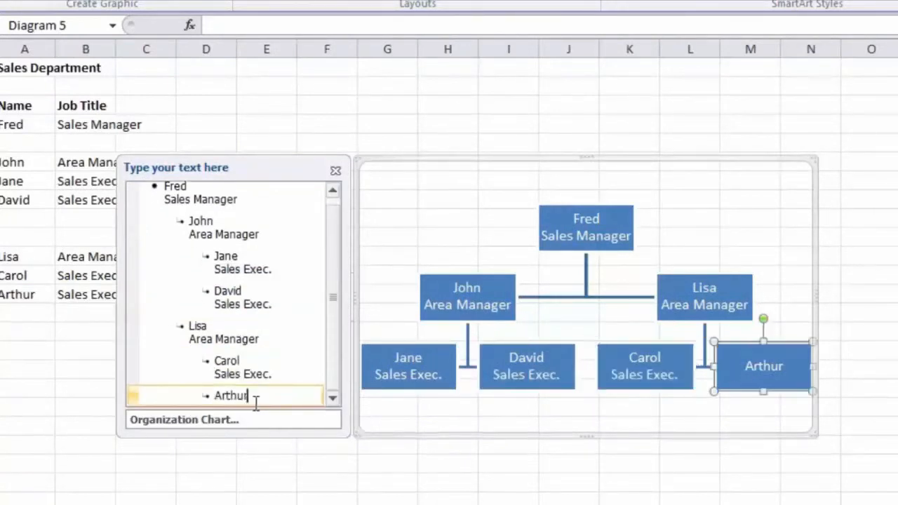
key("shift+Return")
key("ctrl+v")
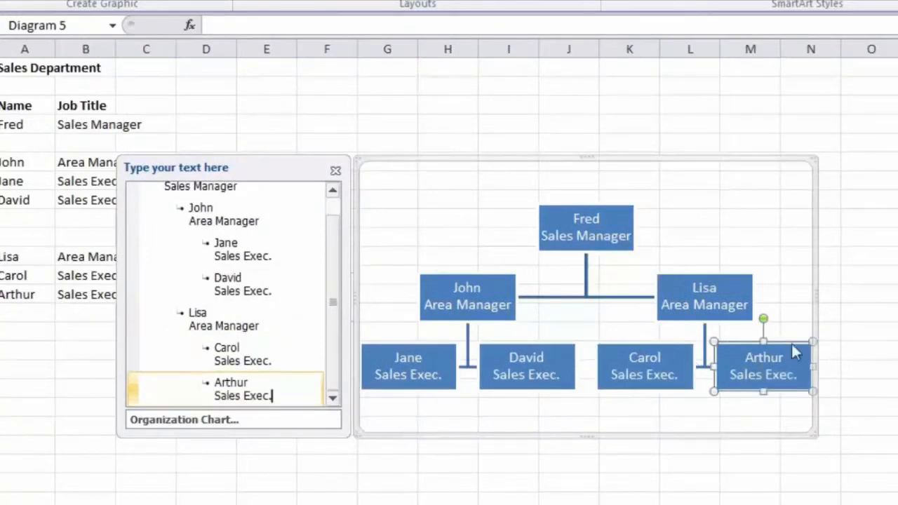
left_click(336, 170)
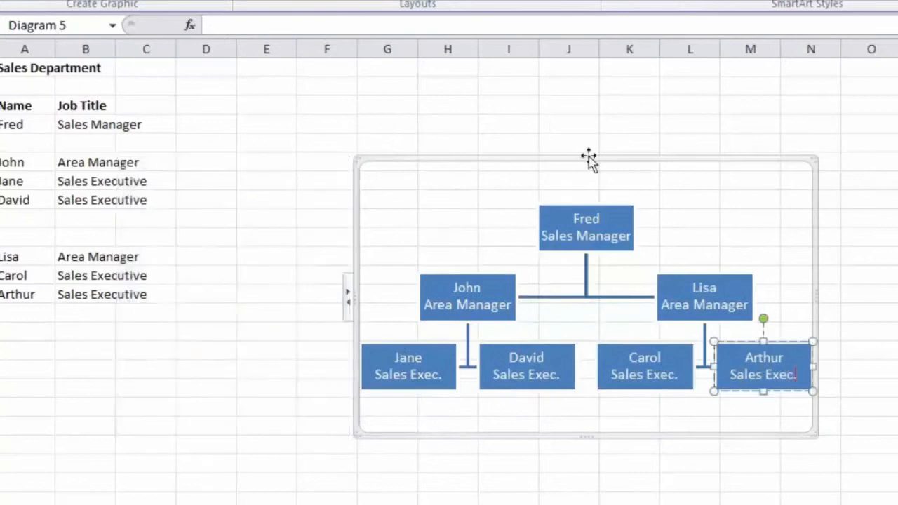
- Move the organization chart up beside the staff list, starting in column D, and enlarge it proportionally to about column N
left_click_drag(594, 159, 443, 76)
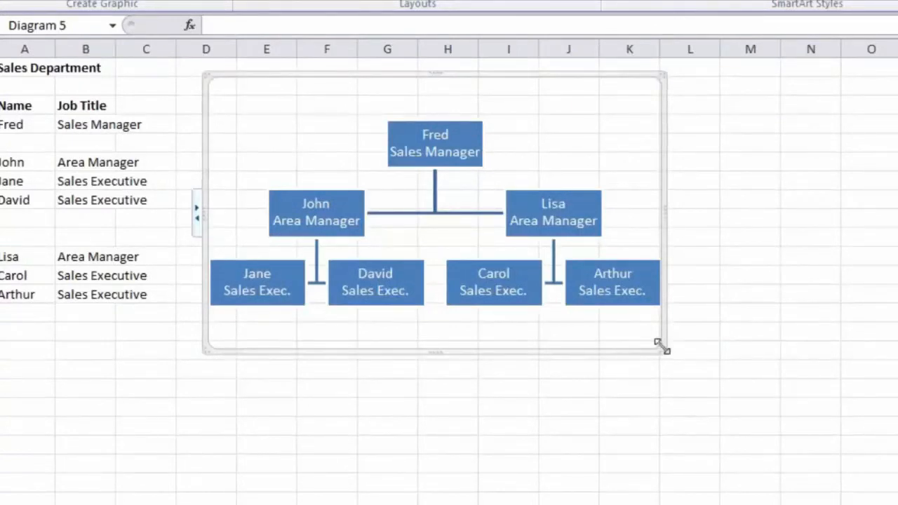
left_click_drag(662, 344, 796, 463)
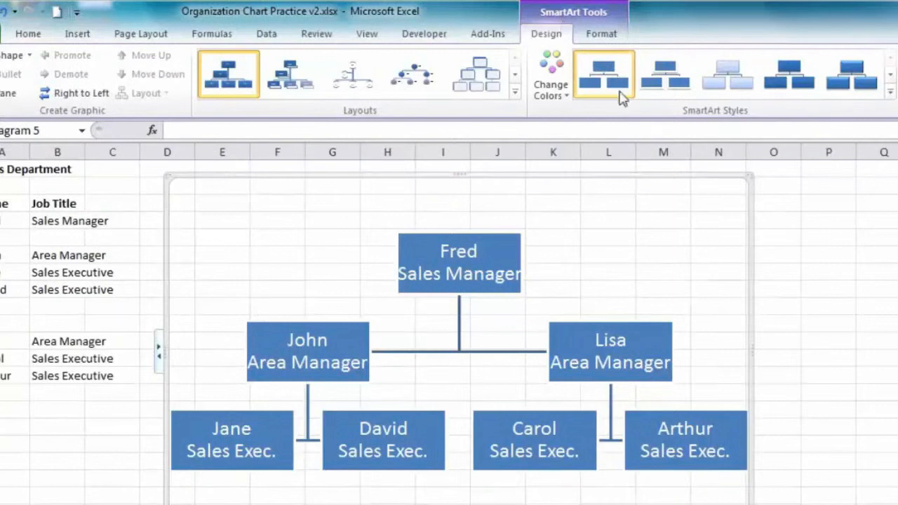
- Recolor the whole organization chart with the Colorful variation that has a blue top shape and green lower shapes
left_click(897, 306)
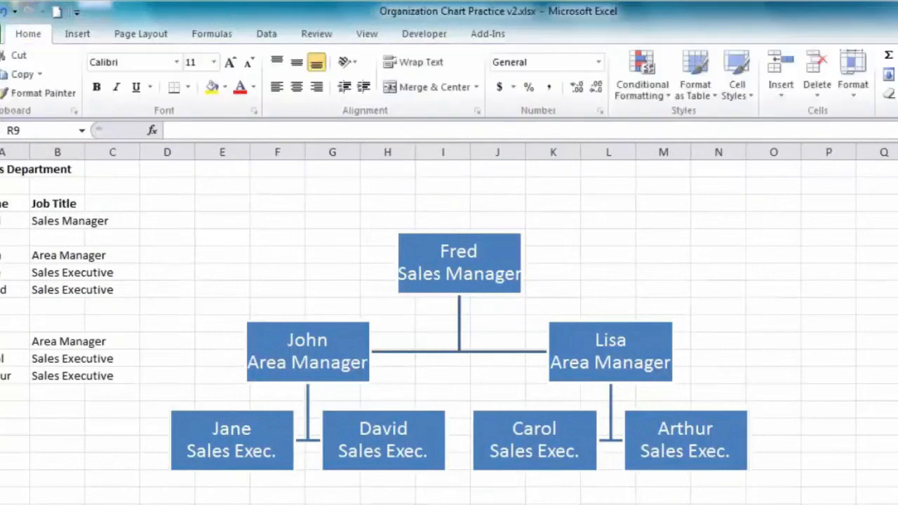
left_click(609, 271)
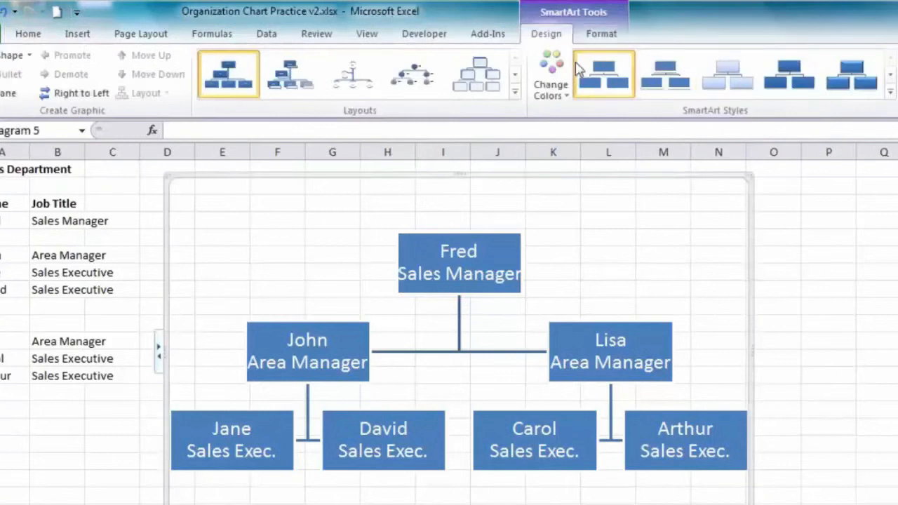
left_click(557, 100)
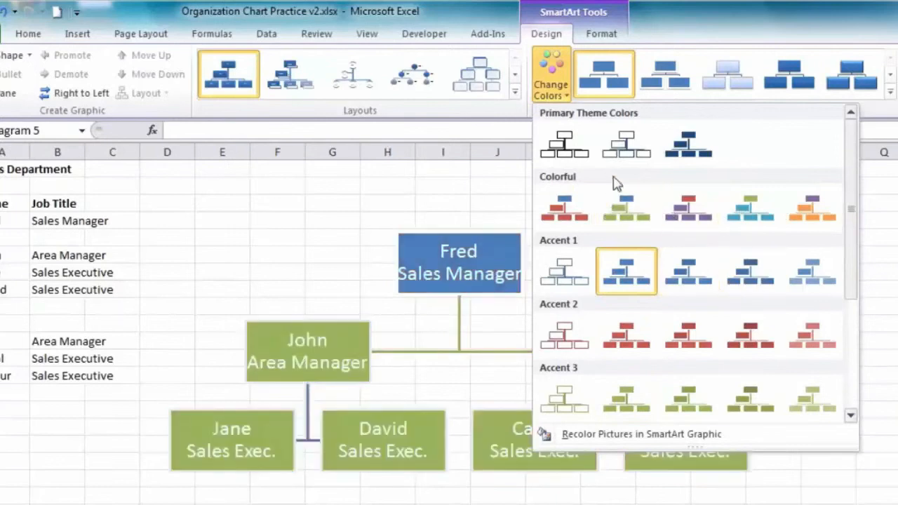
left_click(628, 220)
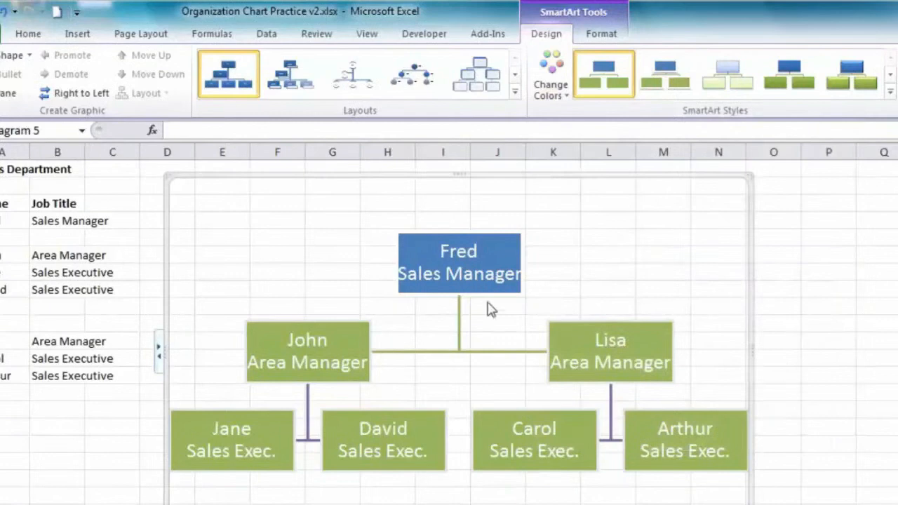
- Fill both Area Manager shapes with the dark aqua theme color
left_click(363, 331)
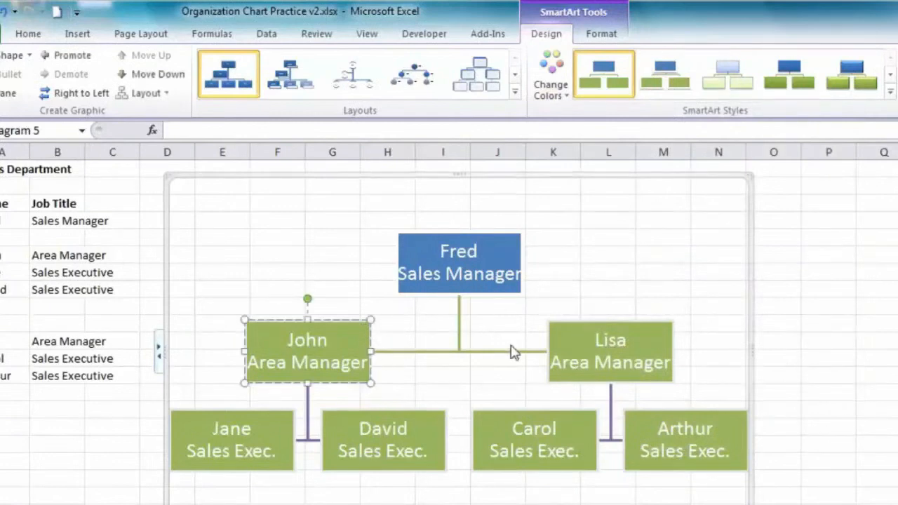
left_click(575, 333, "ctrl")
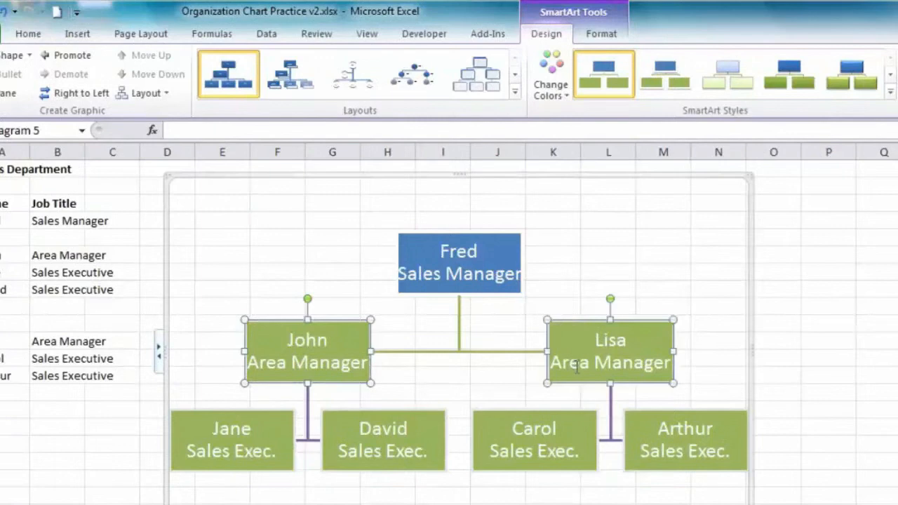
left_click(600, 37)
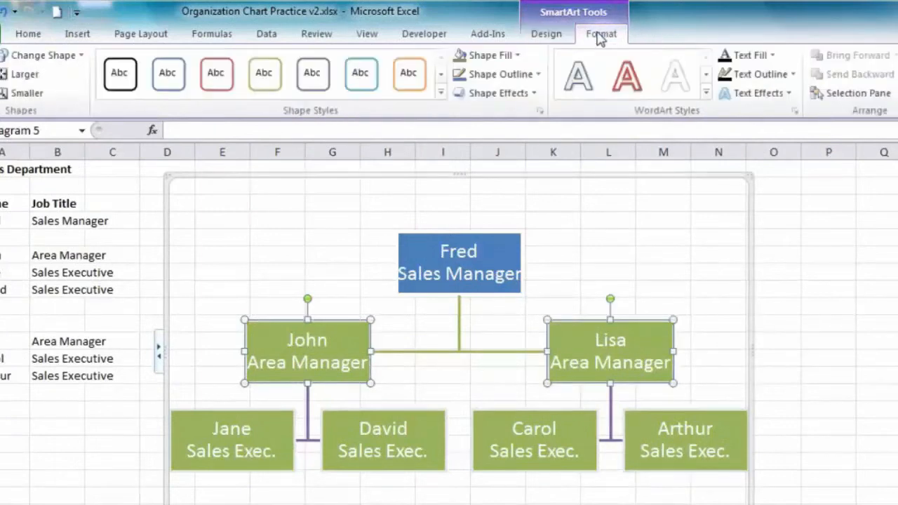
left_click(518, 56)
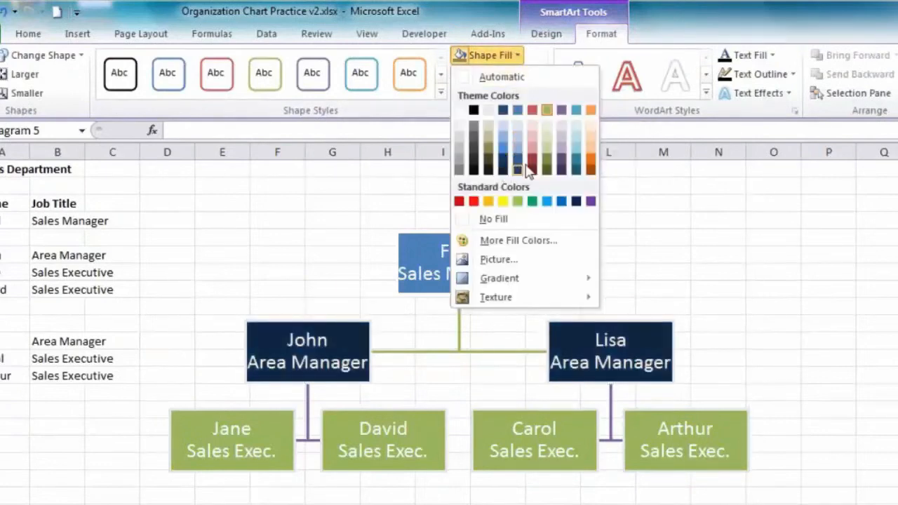
left_click(579, 161)
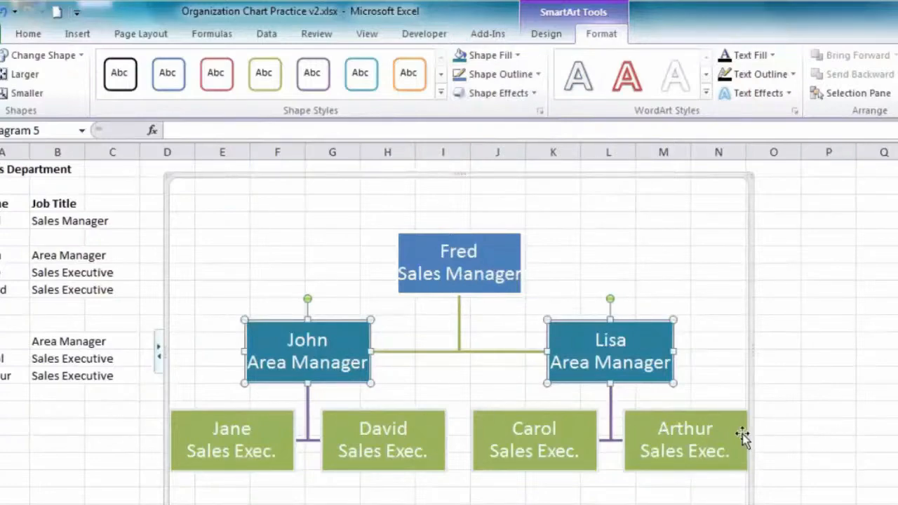
- Fill all four Sales Exec. shapes with a dark tan theme color and deselect the chart
left_click(712, 417)
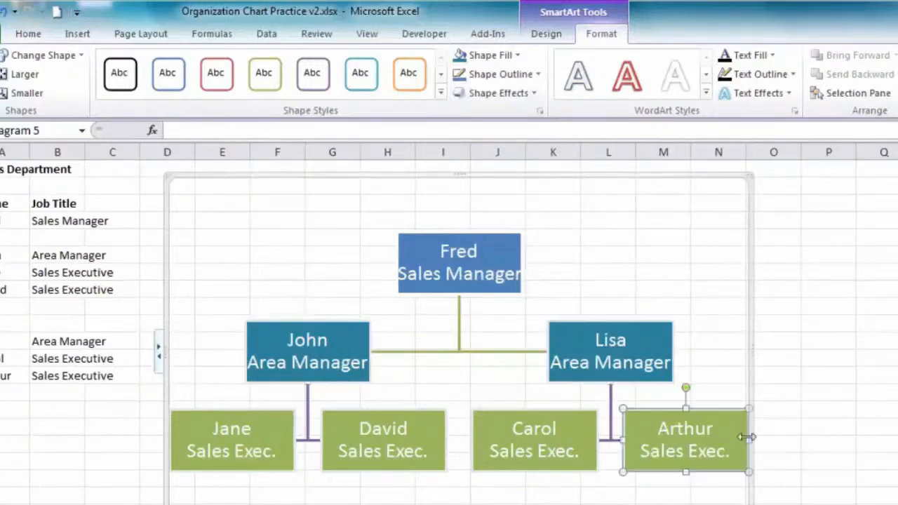
left_click(488, 415, "ctrl")
left_click(405, 426, "ctrl")
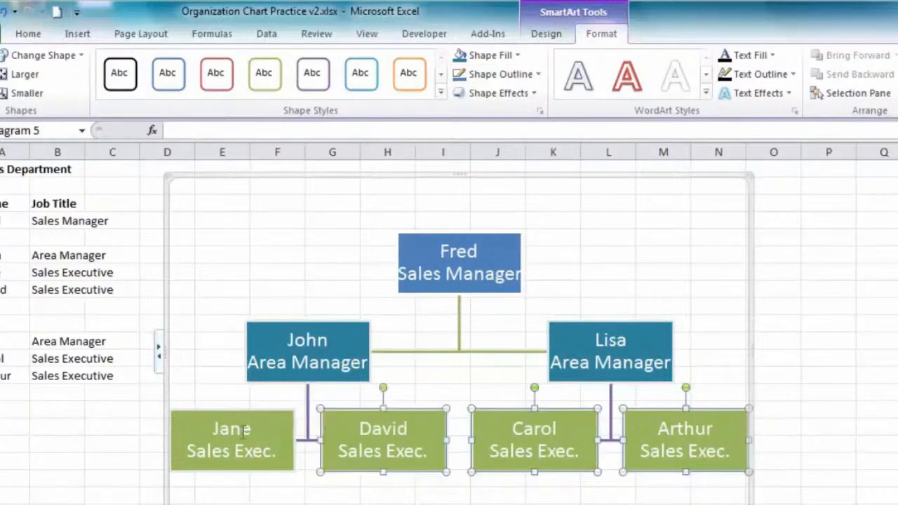
left_click(210, 438, "ctrl")
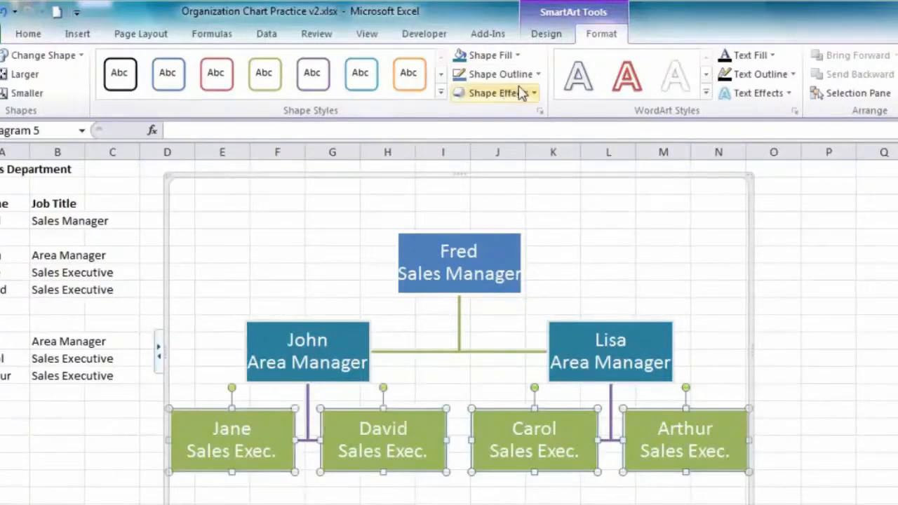
left_click(519, 57)
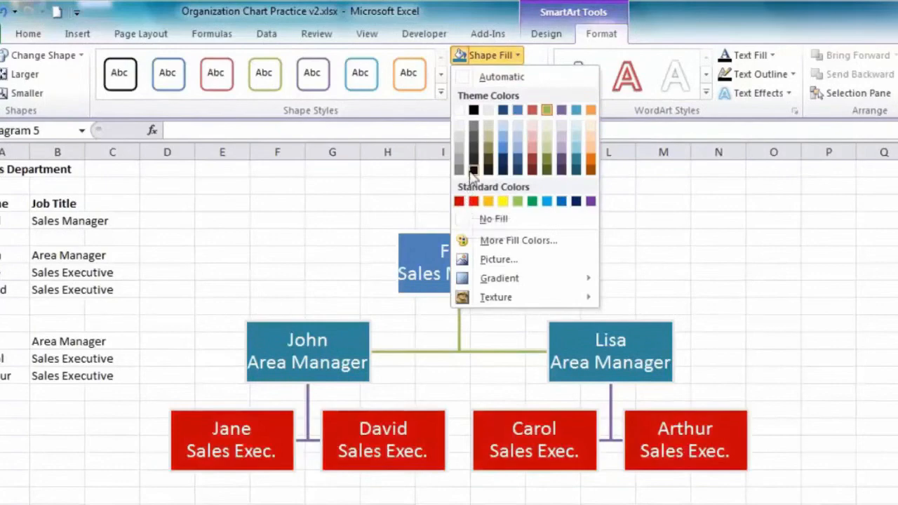
left_click(487, 155)
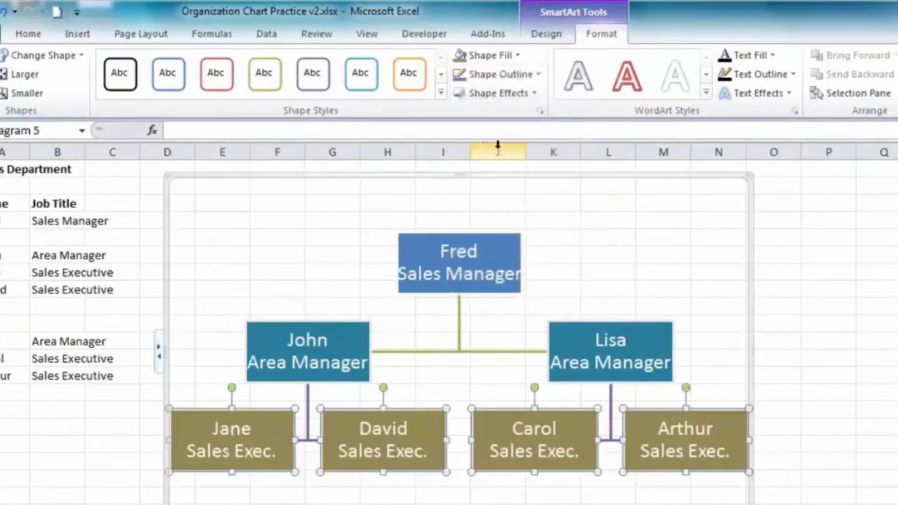
left_click(862, 199)
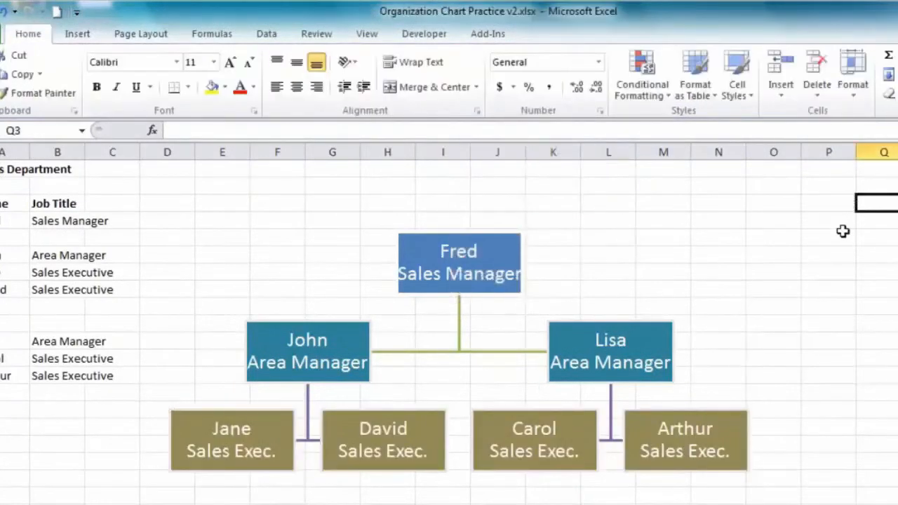
left_click(830, 340)
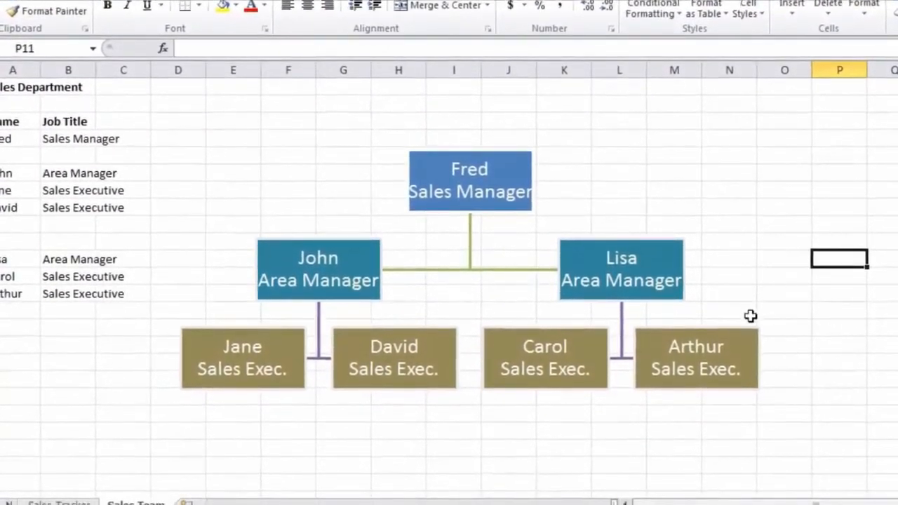
- Try adding a shape after the last Sales Exec. shape in the chart and undo the addition
left_click(702, 341)
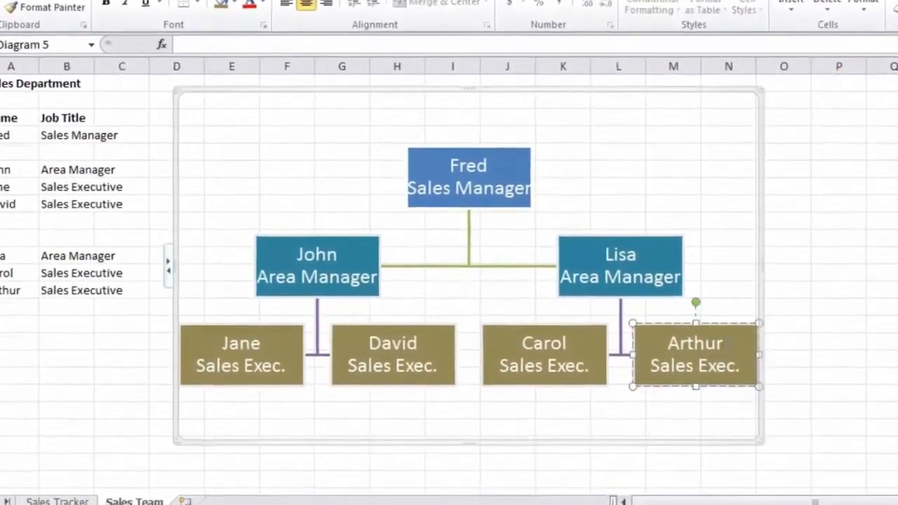
right_click(714, 319)
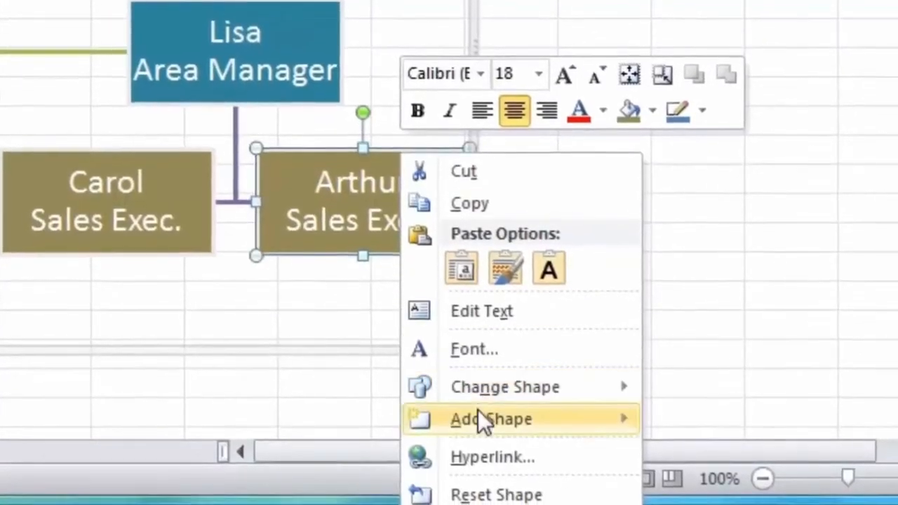
mouse_move(482, 421)
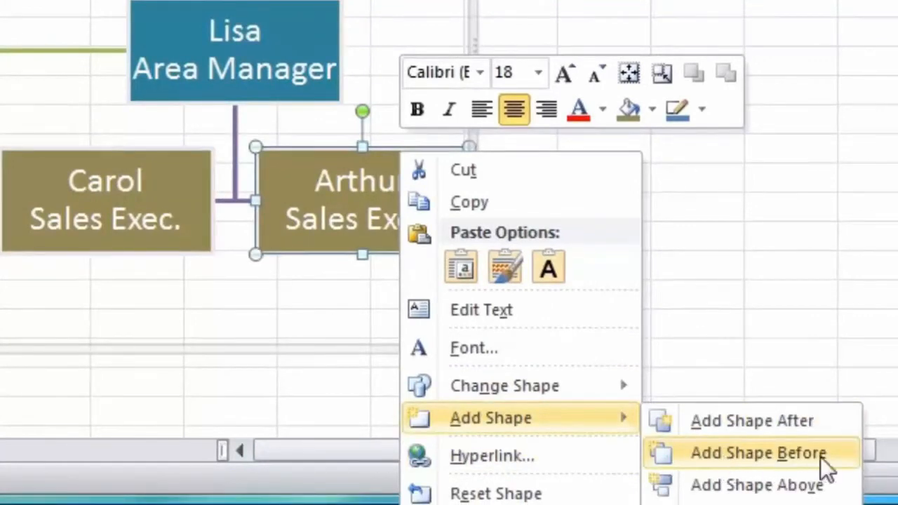
left_click(740, 421)
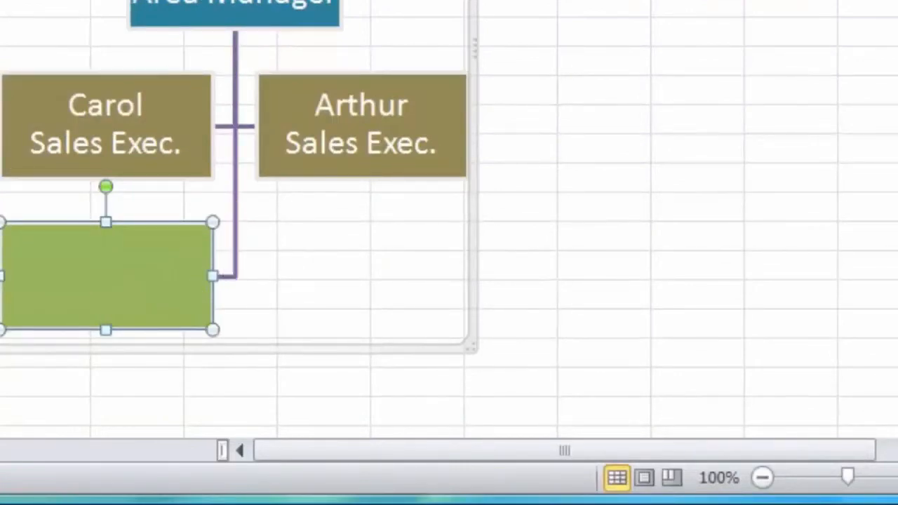
key("ctrl+z")
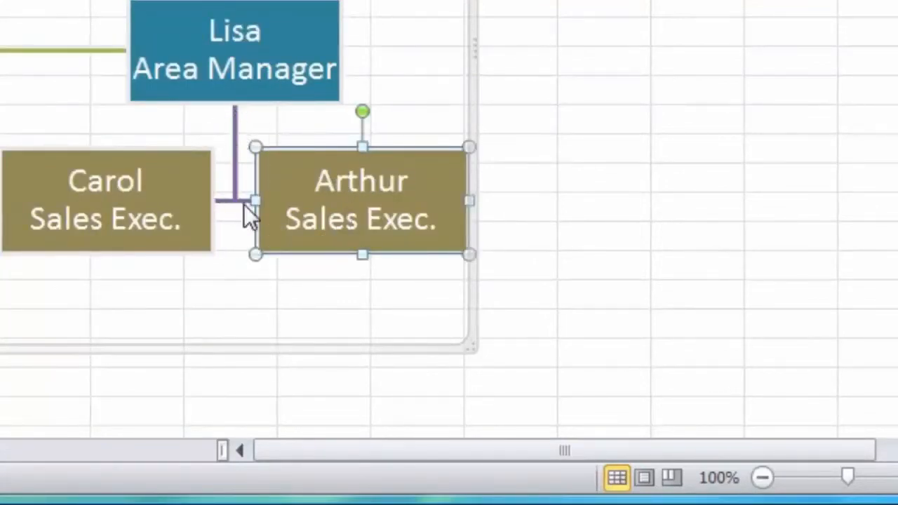
- Add an assistant shape to the last Sales Exec. shape in the chart
right_click(392, 158)
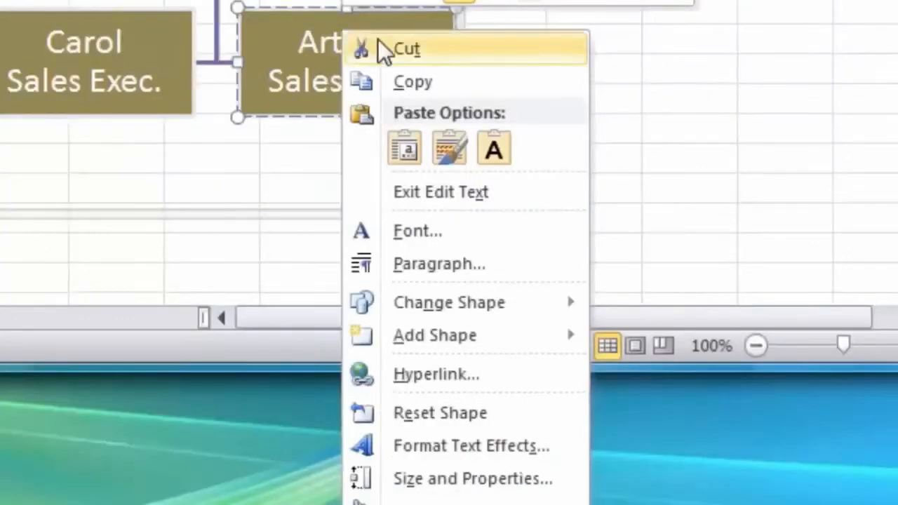
mouse_move(430, 335)
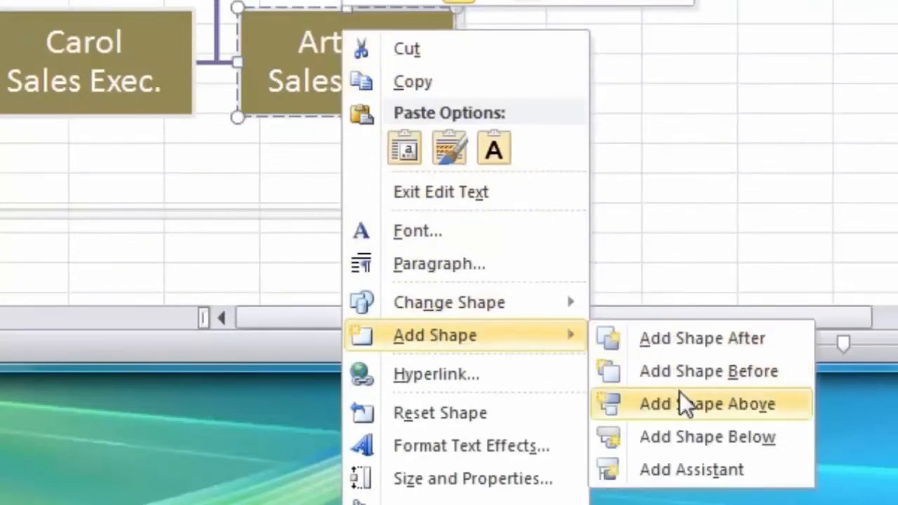
left_click(684, 475)
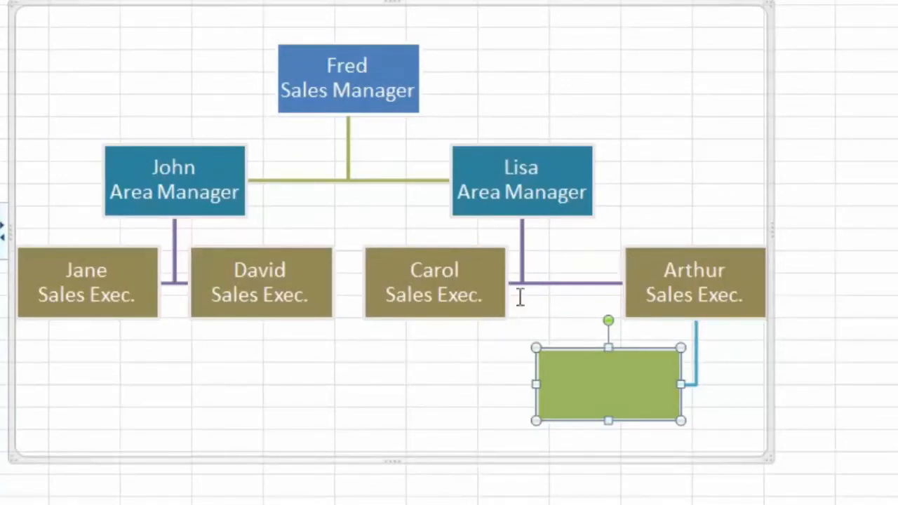
- Move both Sales Exec. shapes of the first Area Manager straight down, about level with the new assistant shape
left_click(120, 313)
left_click_drag(120, 313, 125, 414)
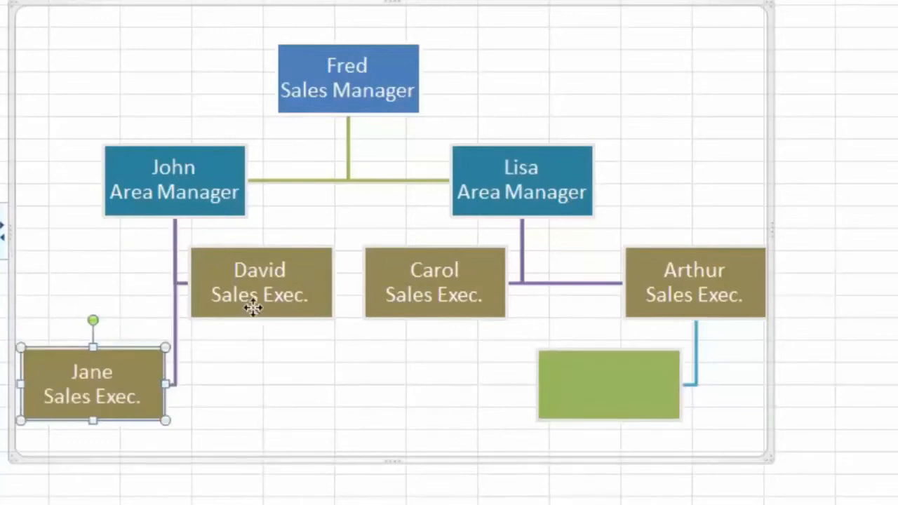
left_click_drag(301, 314, 299, 411)
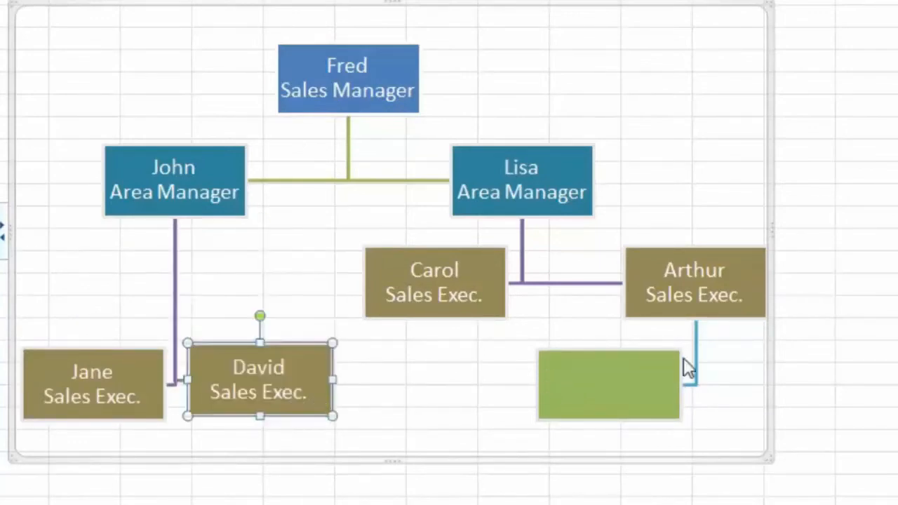
left_click(778, 334)
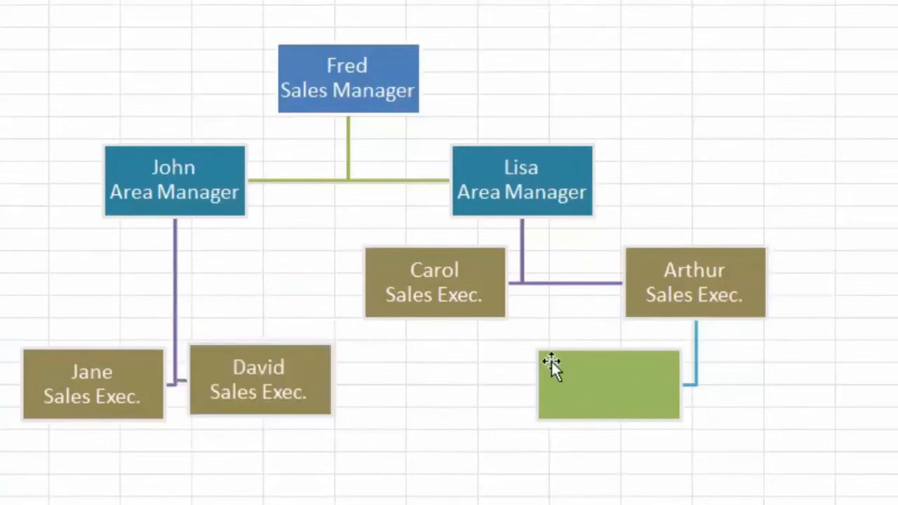
- Move the first Area Manager's second Sales Exec. shape back up, slightly lower than the second Area Manager's Sales Exec. shapes
left_click(271, 370)
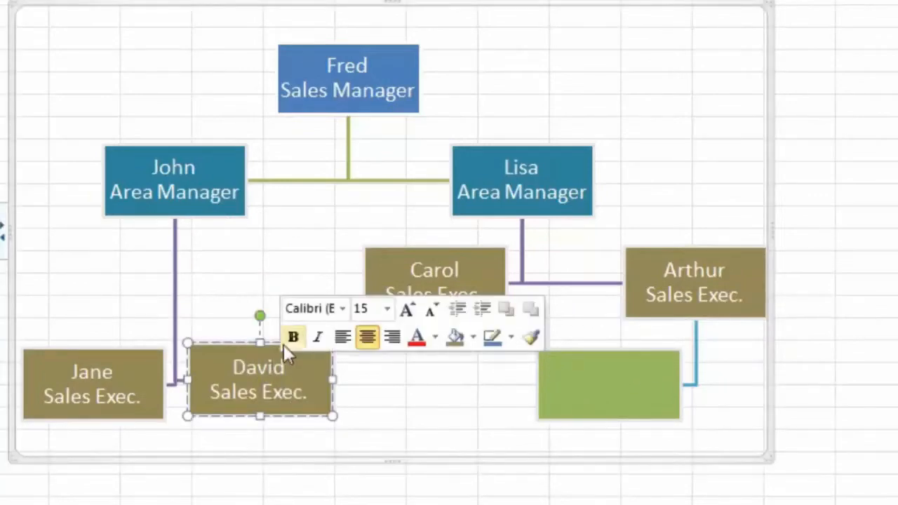
left_click_drag(247, 345, 245, 265)
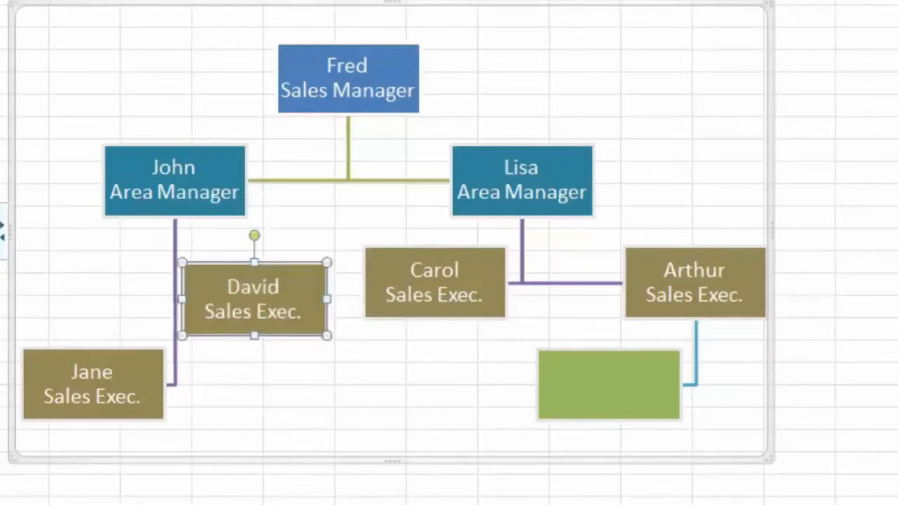
key("Escape")
left_click(302, 333)
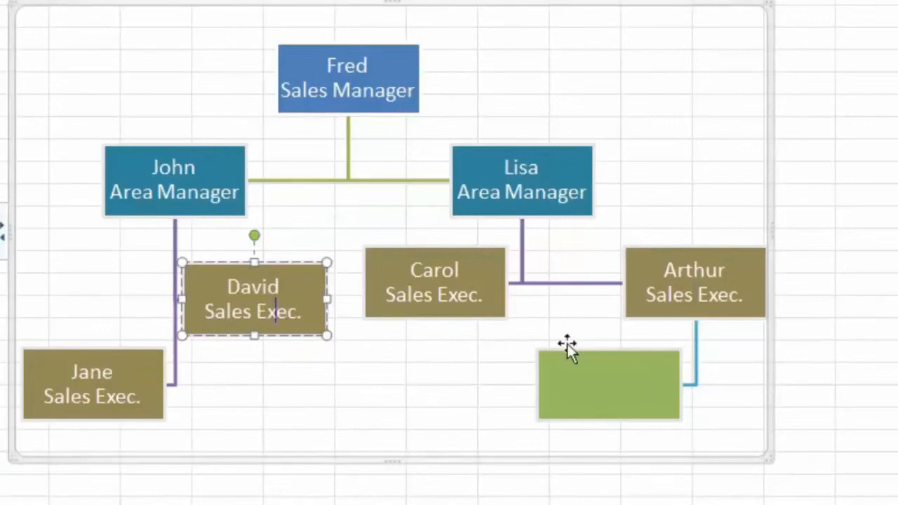
- Enter the assistant's first name in the empty green shape and deselect the chart
left_click(577, 378)
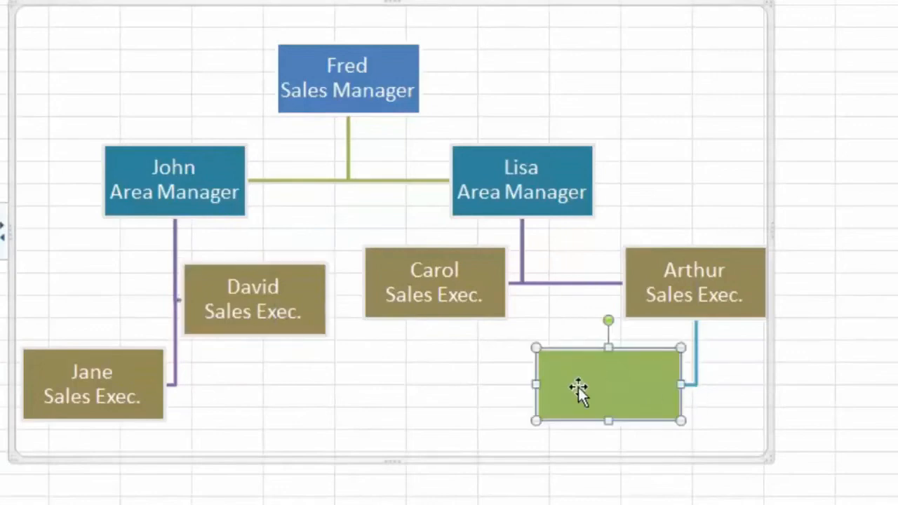
left_click(578, 387)
type("Jim")
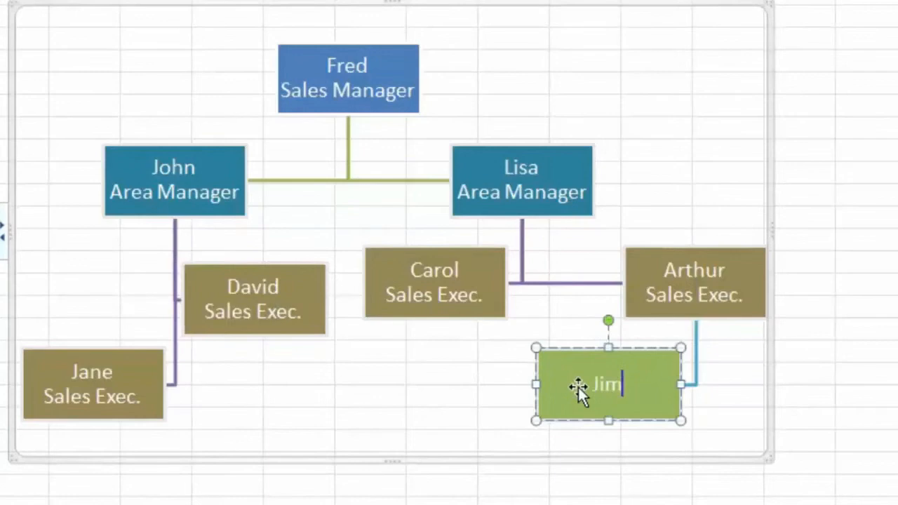
left_click(880, 53)
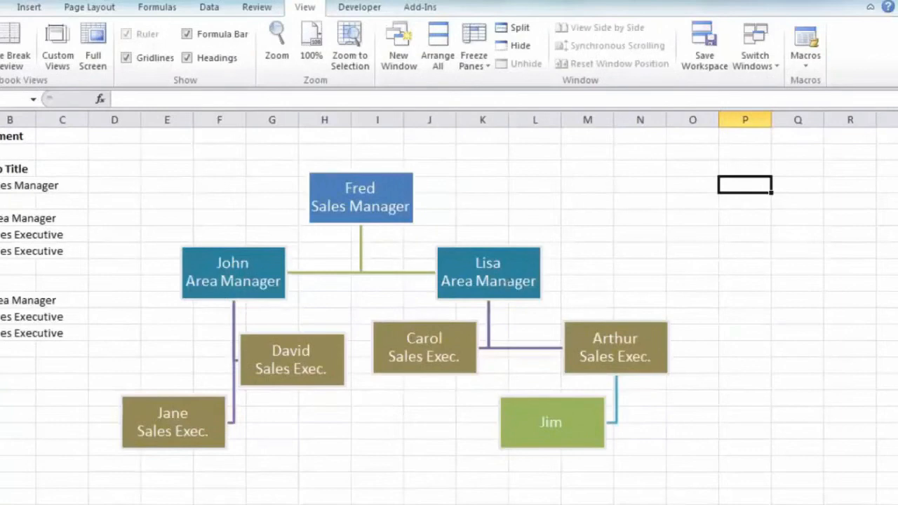
- Browse the SmartArt layouts available for the whole chart, widening the gallery, and keep the first Organization Chart layout
left_click(506, 281)
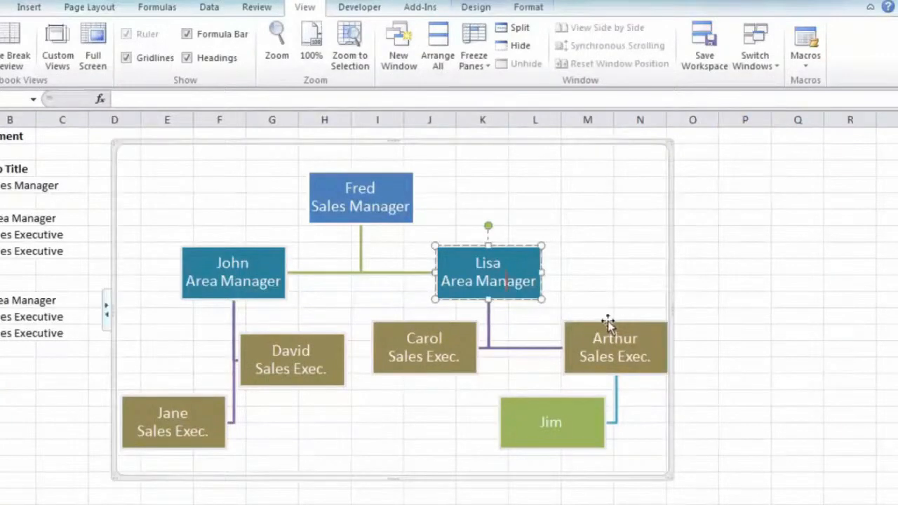
left_click(670, 279)
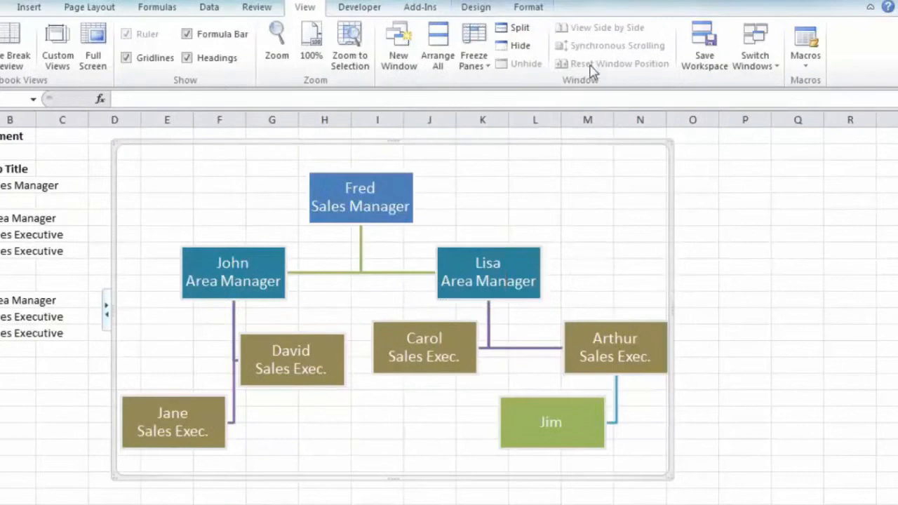
left_click(483, 8)
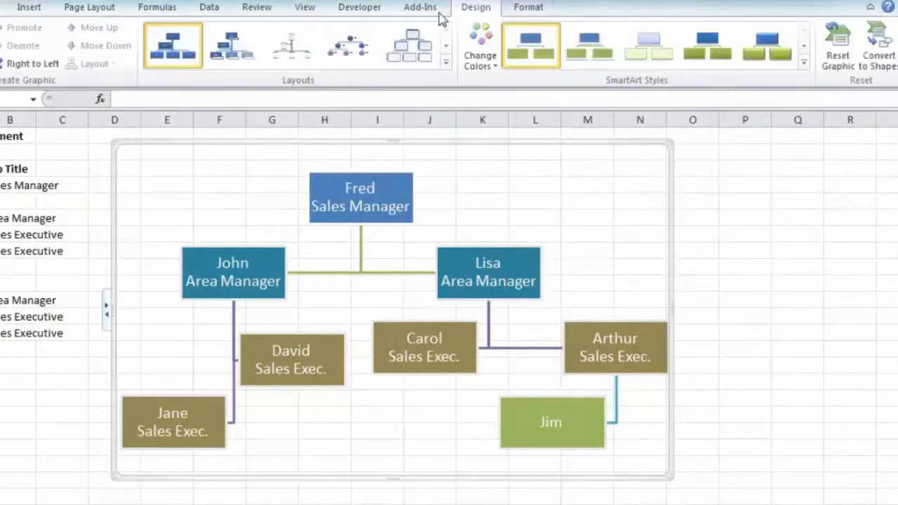
left_click(446, 64)
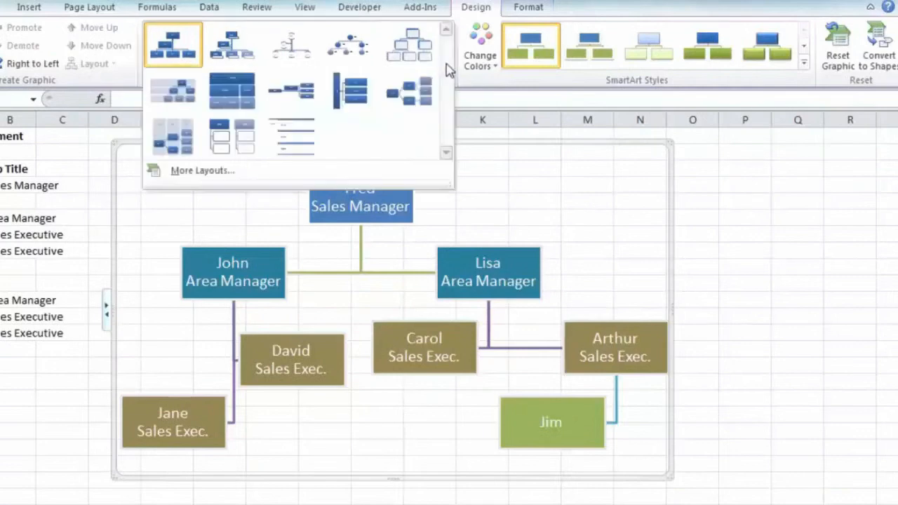
left_click_drag(449, 184, 629, 144)
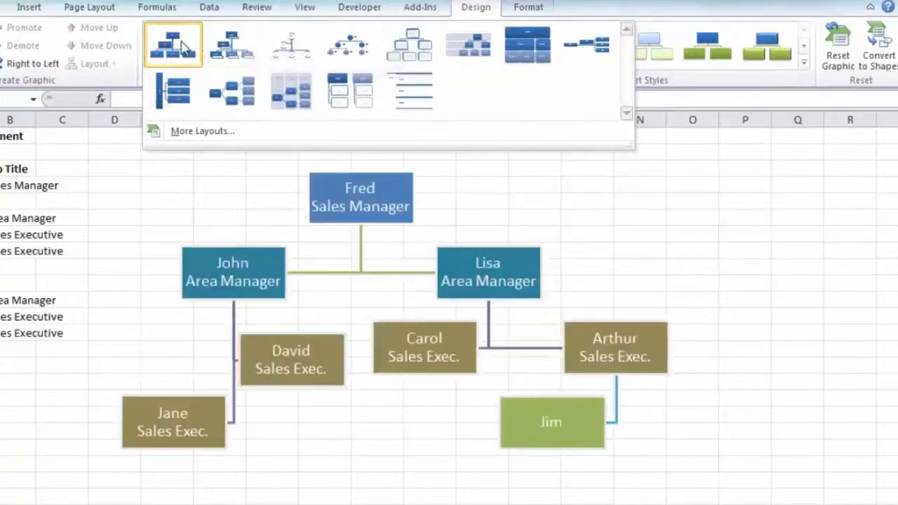
left_click(181, 47)
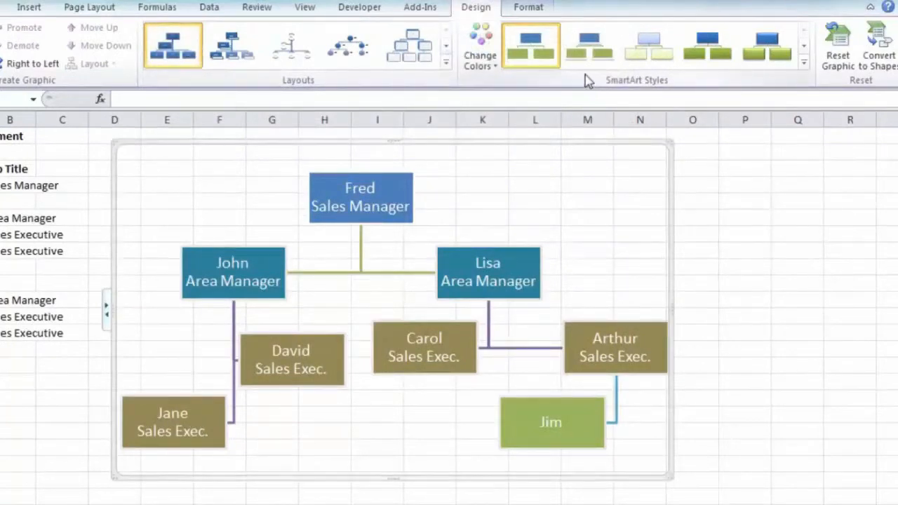
- Try a 3-D SmartArt style with tilted, perspective shapes on the whole chart, undo it and deselect the chart
left_click(804, 64)
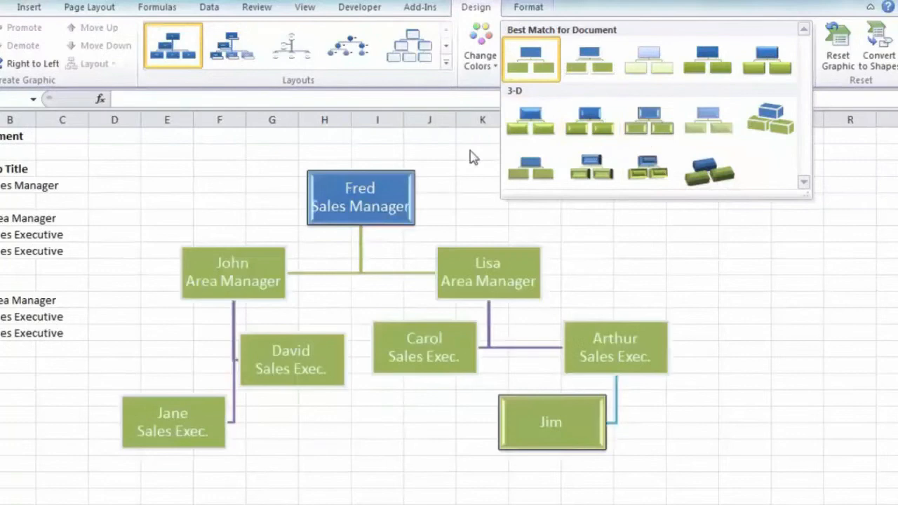
left_click(531, 167)
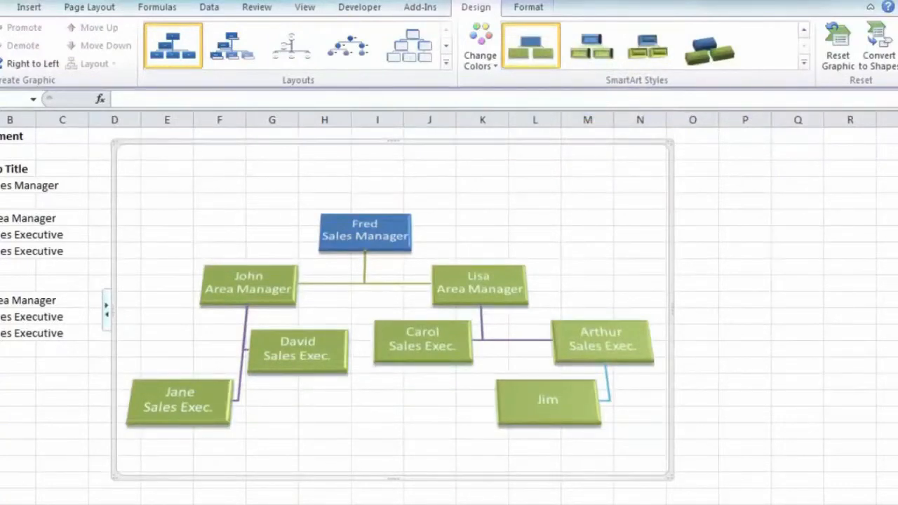
key("ctrl+z")
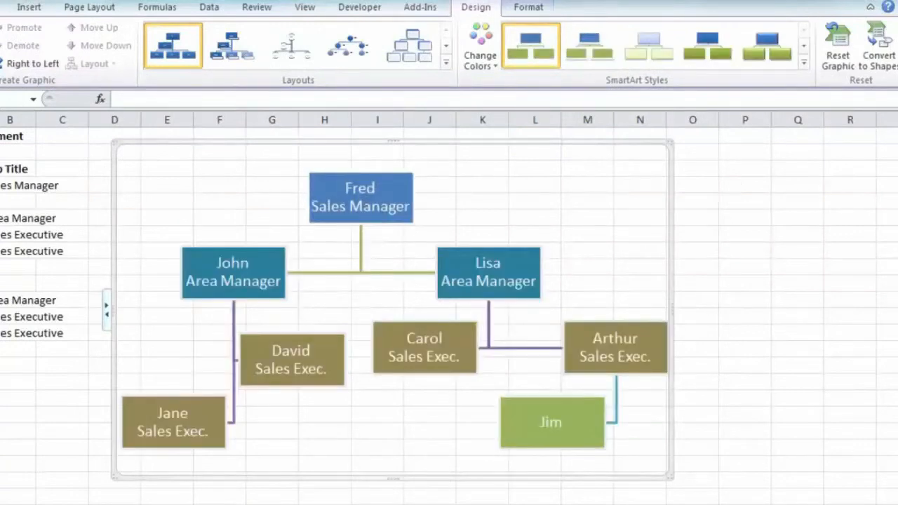
left_click(729, 165)
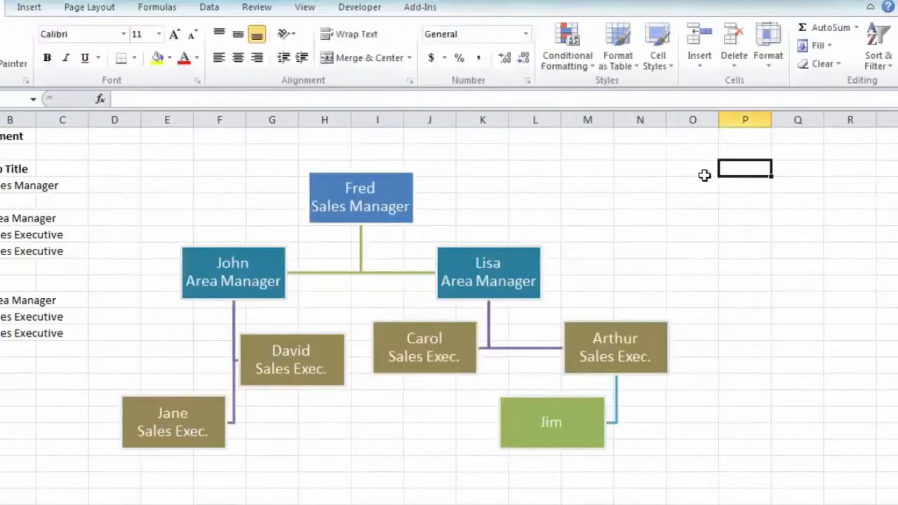